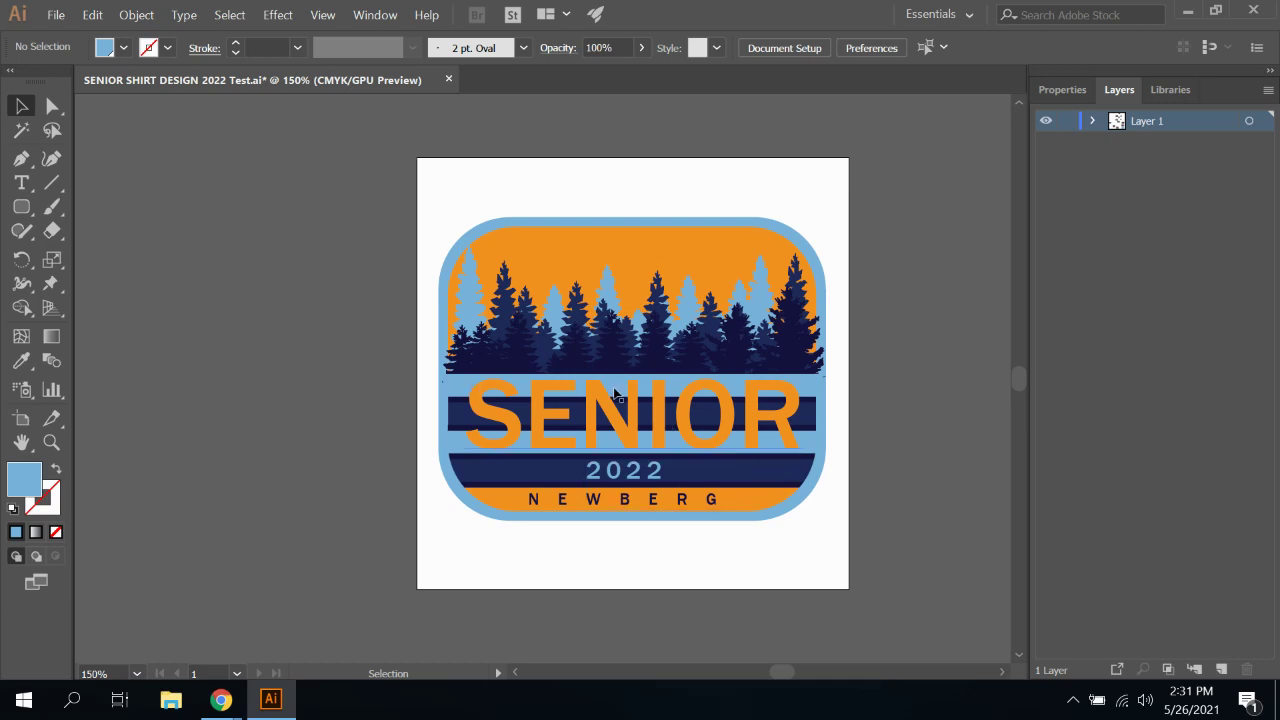
Zoom in on the badge and marquee-select all of its artwork
{"action": "key", "text": "ctrl+minus"}
{"action": "key", "text": "ctrl+minus"}
{"action": "key", "text": "ctrl+minus"}
{"action": "key", "text": "ctrl+minus"}
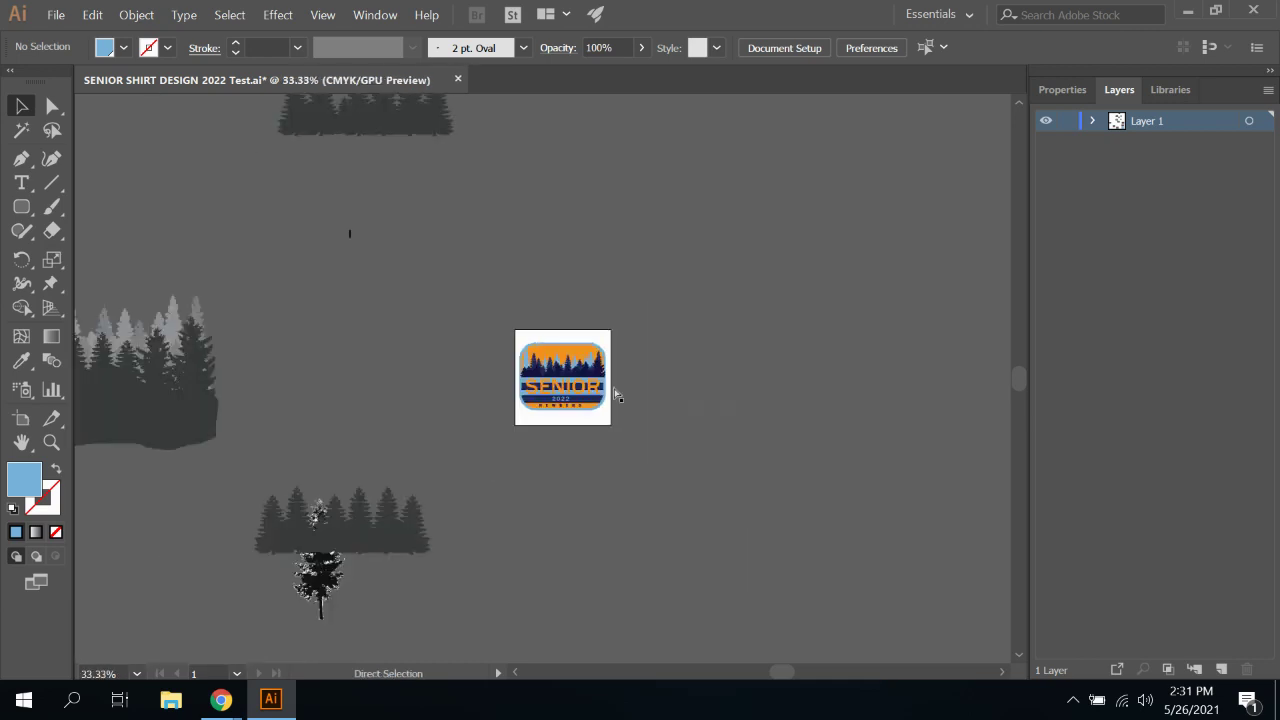
{"action": "key", "text": "ctrl+minus"}
{"action": "key", "text": "ctrl+minus"}
{"action": "scroll", "coordinate": [615, 393], "scroll_direction": "down", "scroll_amount": 2}
{"action": "scroll", "coordinate": [615, 393], "scroll_direction": "down", "scroll_amount": 1}
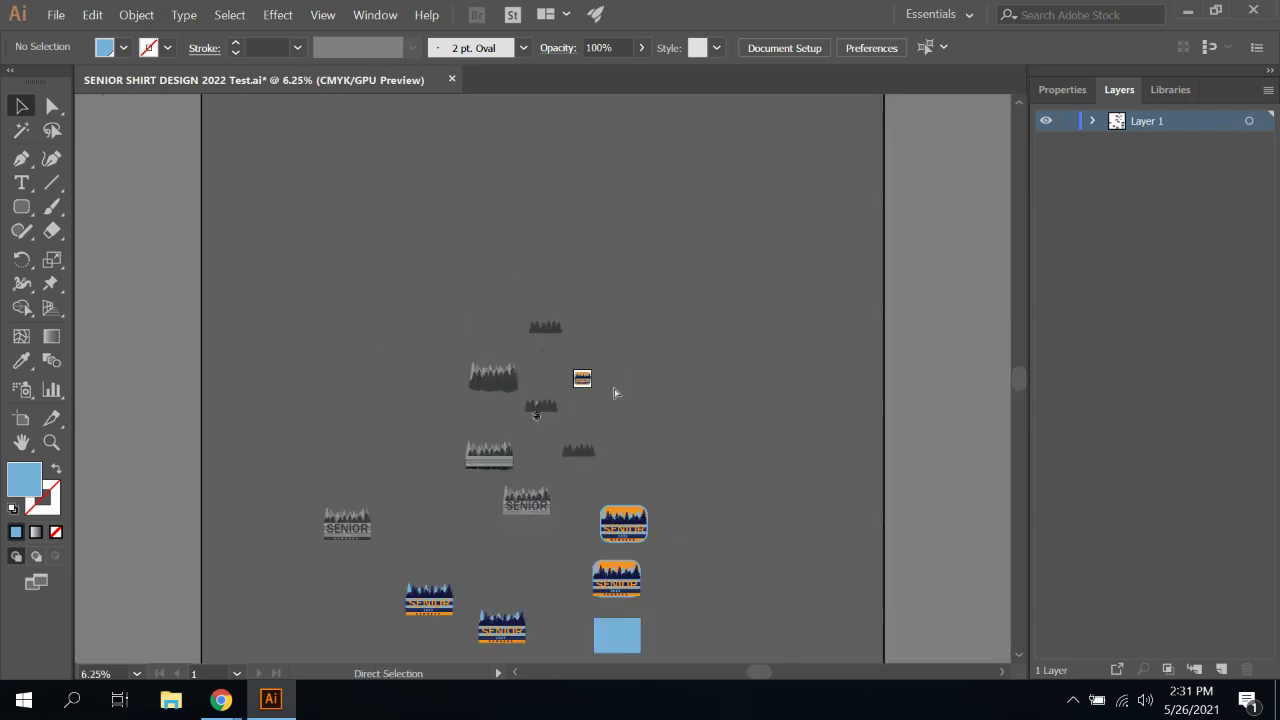
{"action": "scroll", "coordinate": [615, 393], "scroll_direction": "up", "scroll_amount": 1}
{"action": "scroll", "coordinate": [617, 393], "scroll_direction": "up", "scroll_amount": 1}
{"action": "scroll", "coordinate": [616, 393], "scroll_direction": "up", "scroll_amount": 2}
{"action": "scroll", "coordinate": [615, 393], "scroll_direction": "up", "scroll_amount": 2}
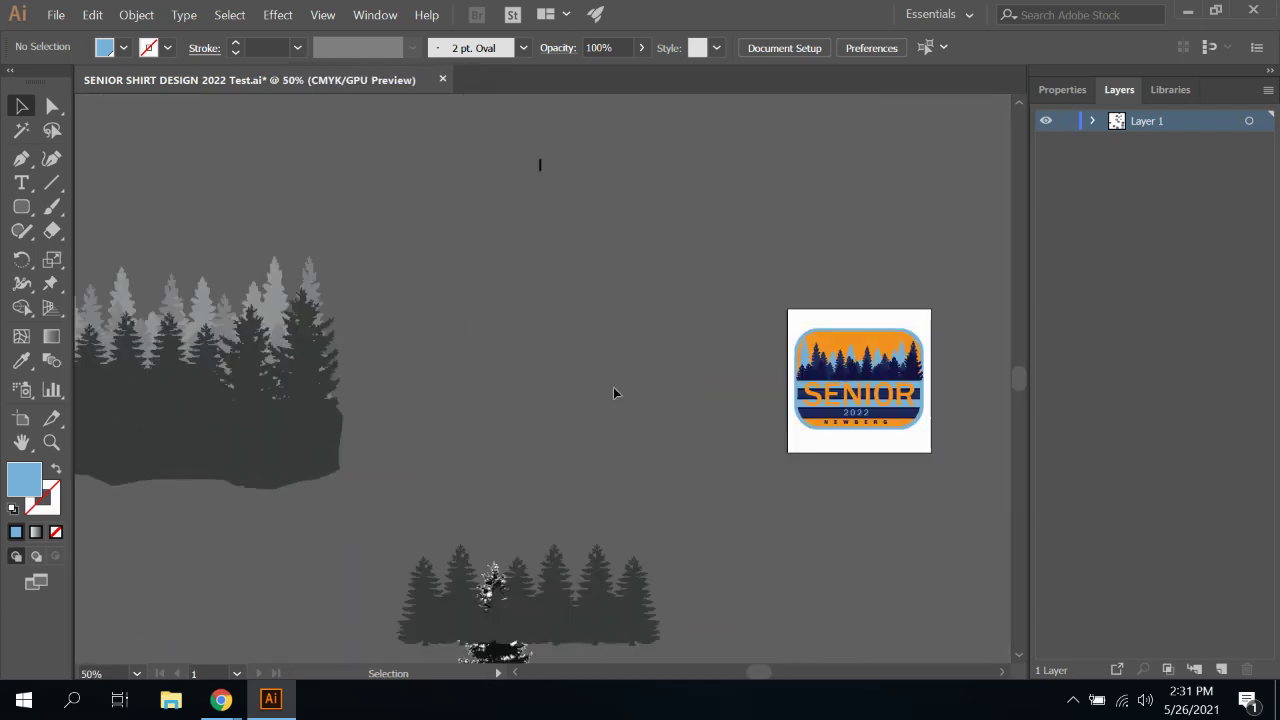
{"action": "left_click", "coordinate": [51, 441]}
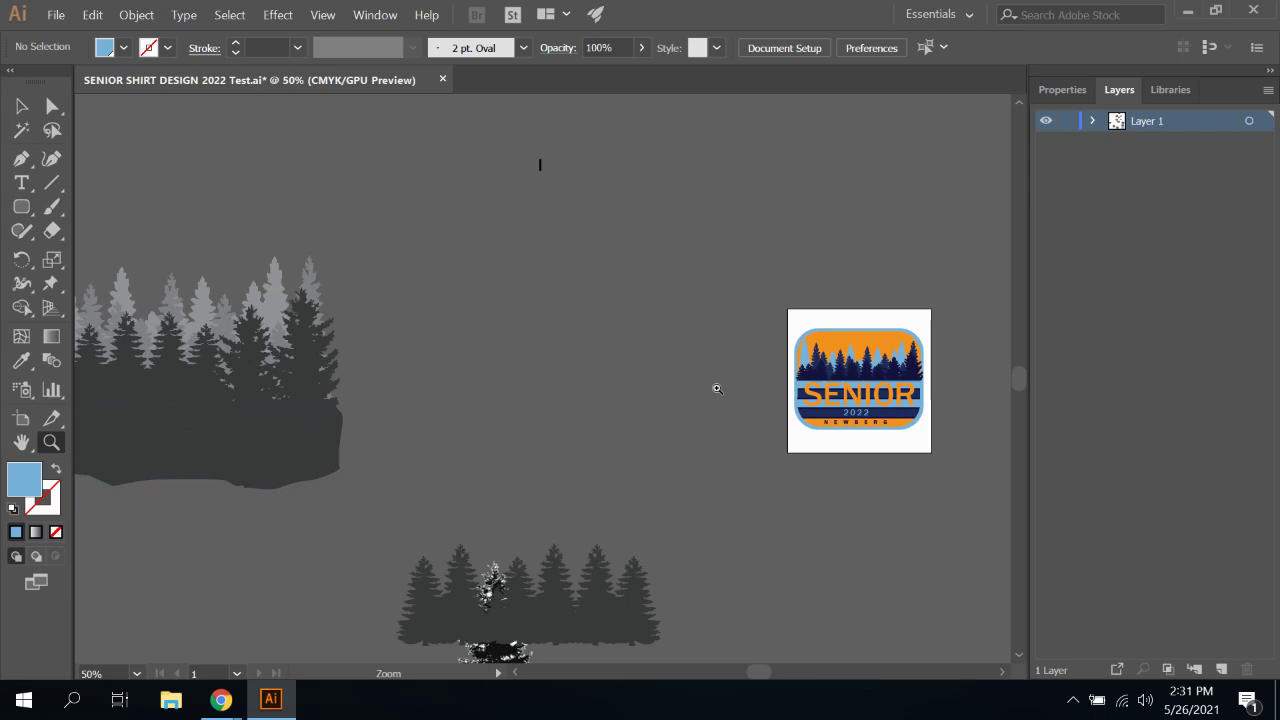
{"action": "left_click", "coordinate": [871, 377]}
{"action": "left_click", "coordinate": [571, 396]}
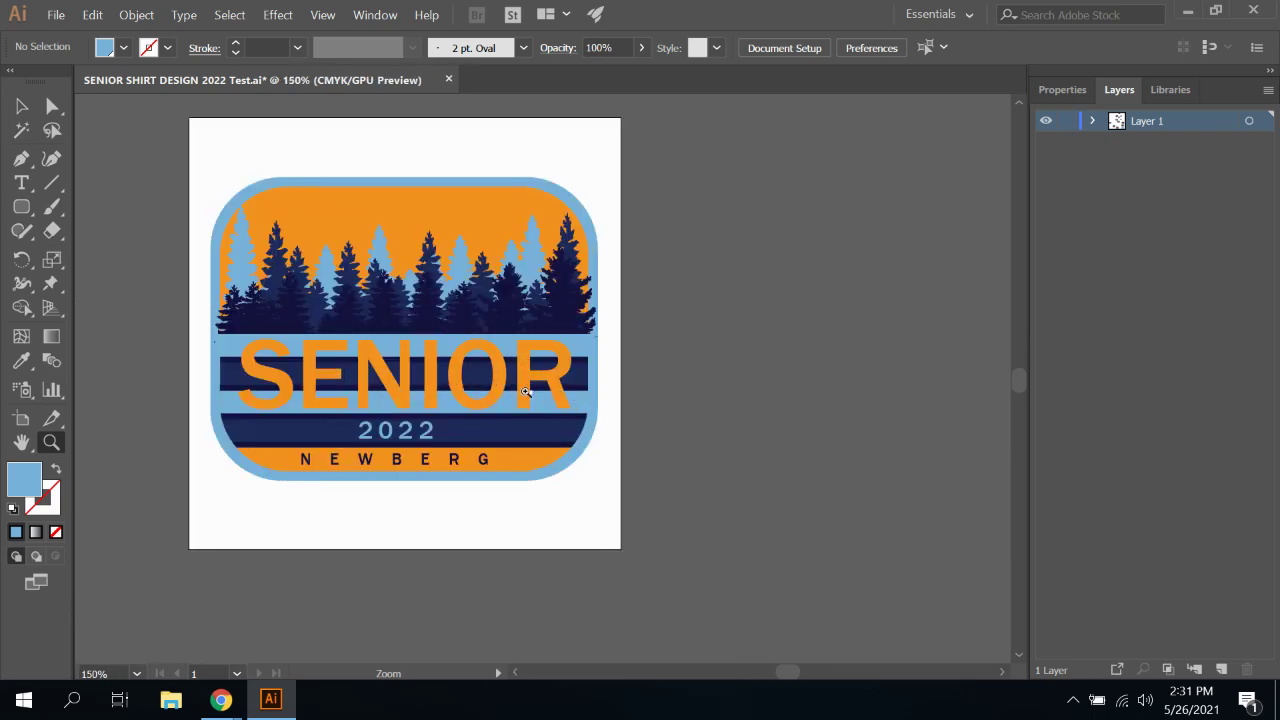
{"action": "left_click", "coordinate": [418, 368]}
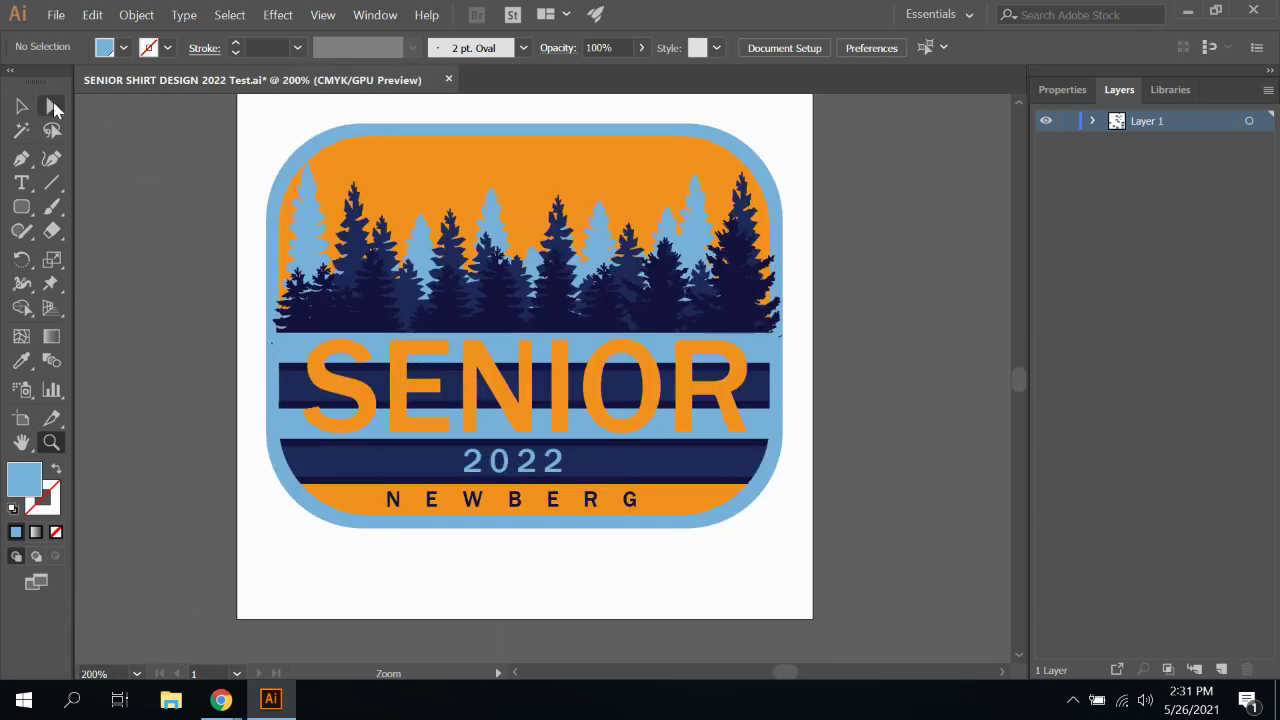
{"action": "left_click", "coordinate": [24, 108]}
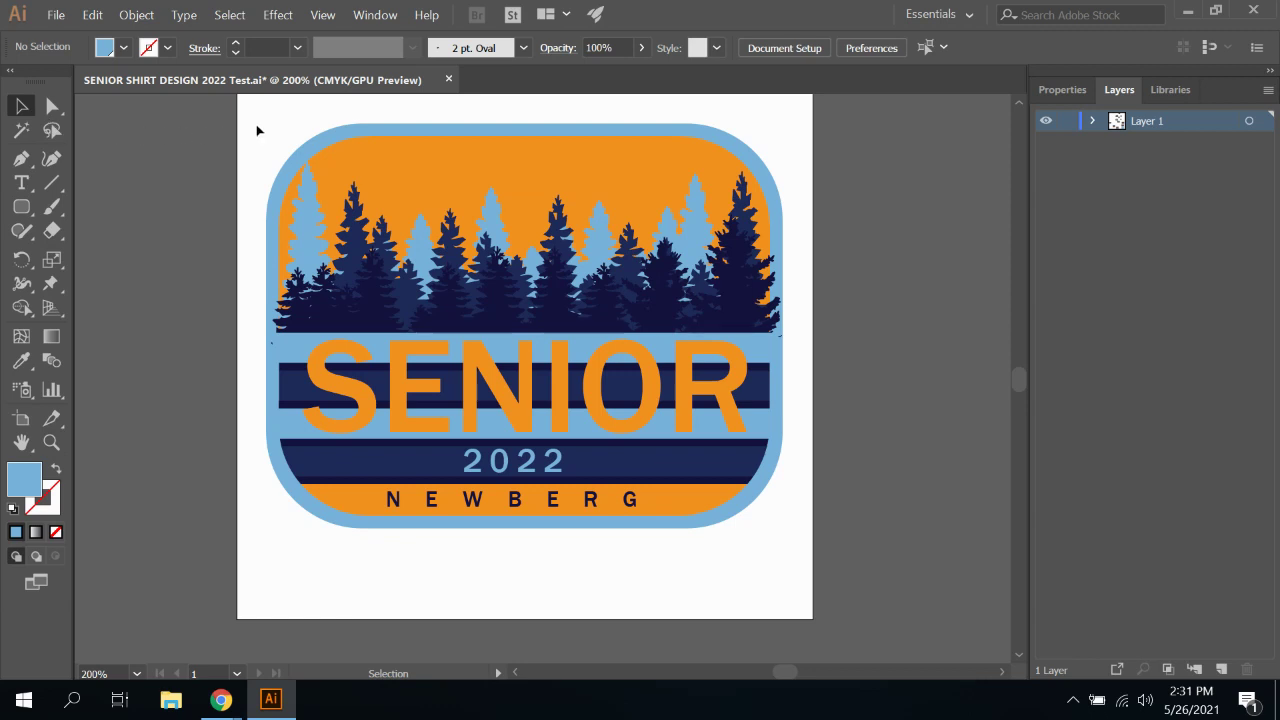
{"action": "left_click_drag", "start_coordinate": [257, 105], "coordinate": [842, 591]}
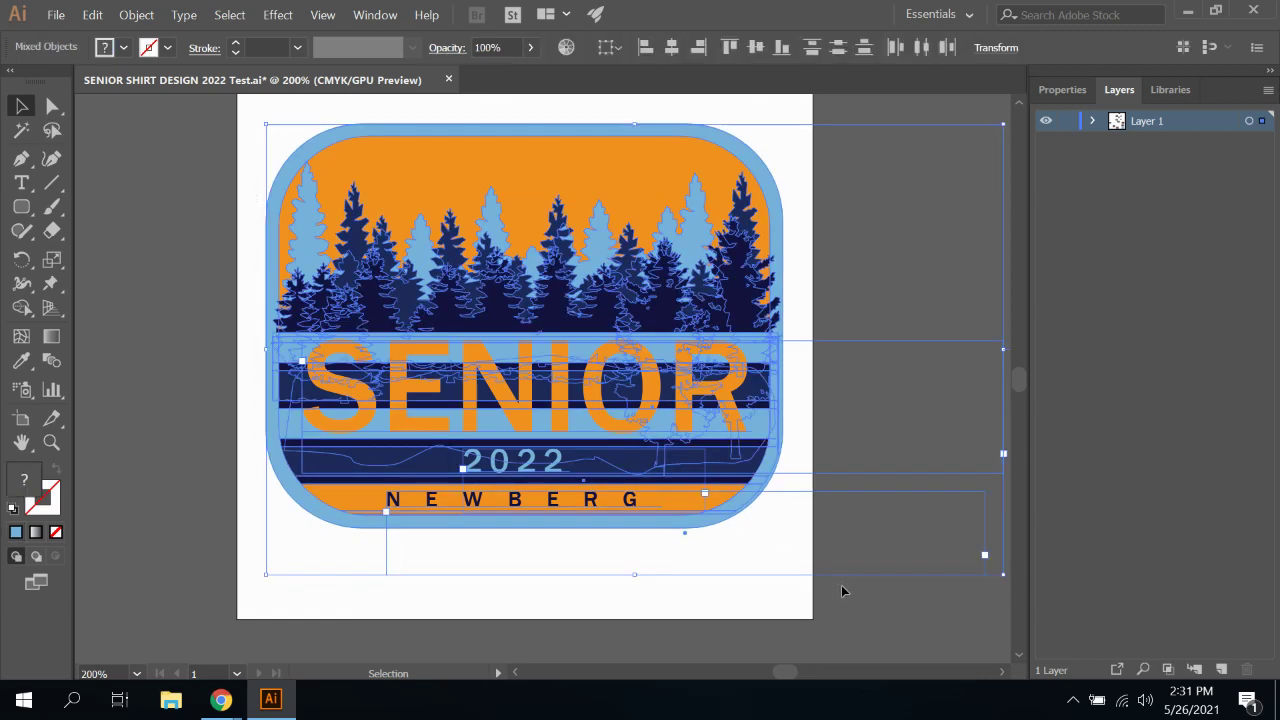
Create a new Layer 2 above Layer 1
{"action": "left_click", "coordinate": [1069, 95]}
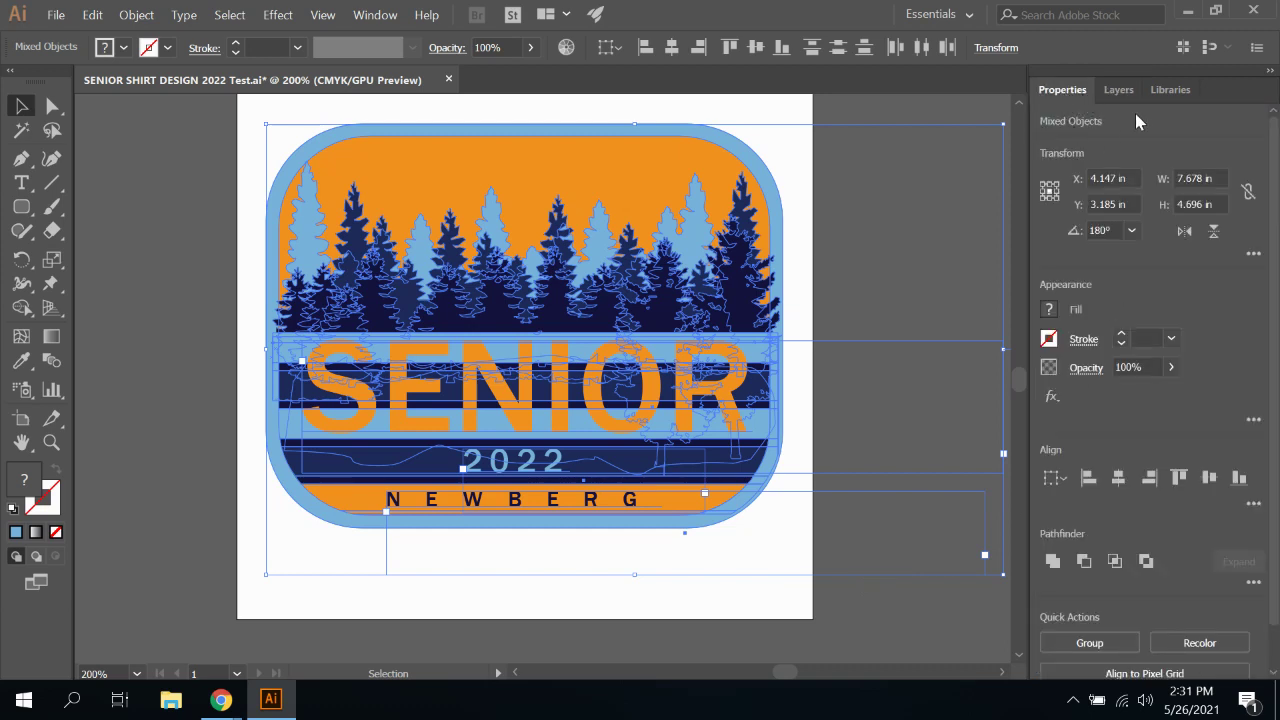
{"action": "left_click", "coordinate": [1119, 92]}
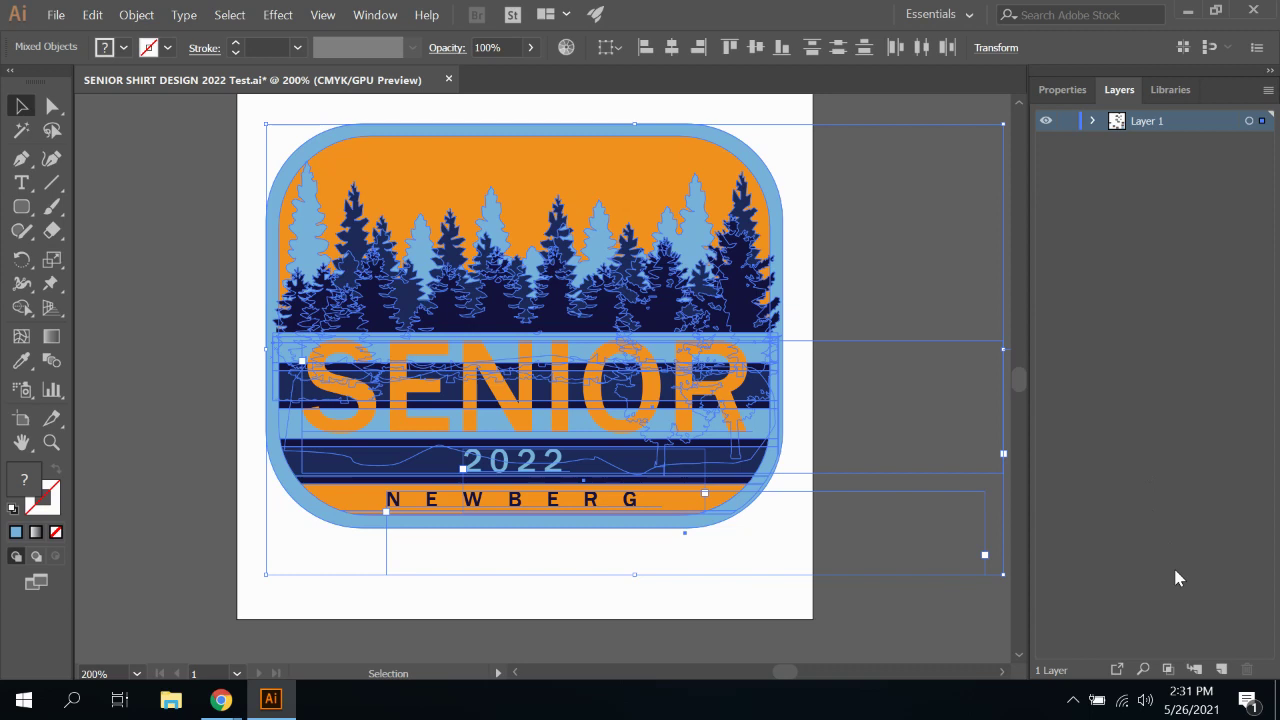
{"action": "left_click", "coordinate": [1221, 669]}
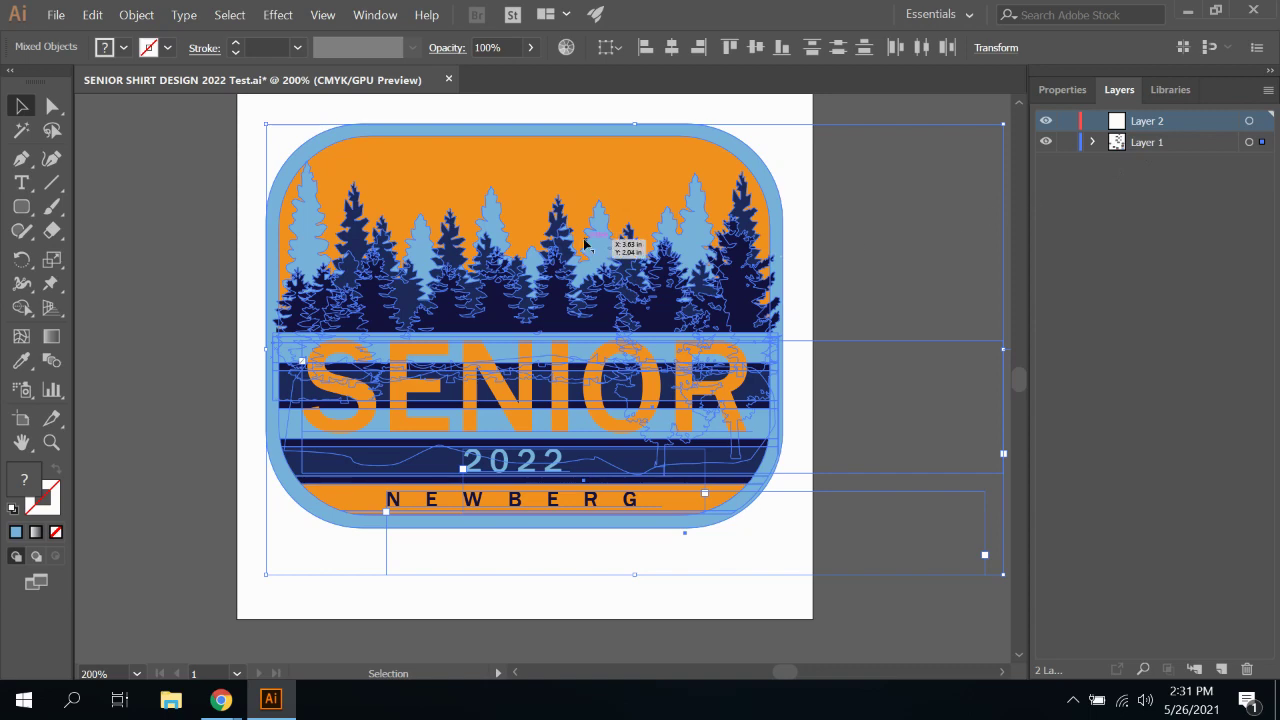
Copy the badge artwork and paste it in place on Layer 2
{"action": "left_click", "coordinate": [92, 14]}
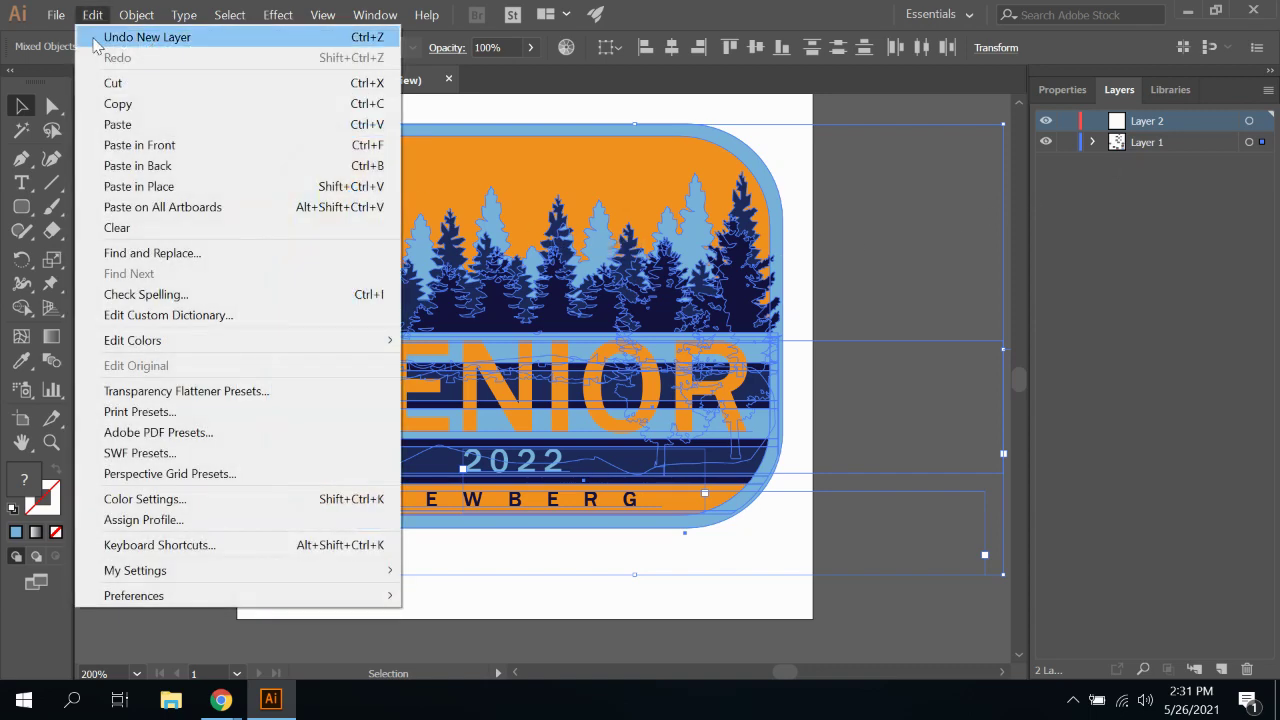
{"action": "left_click", "coordinate": [119, 104]}
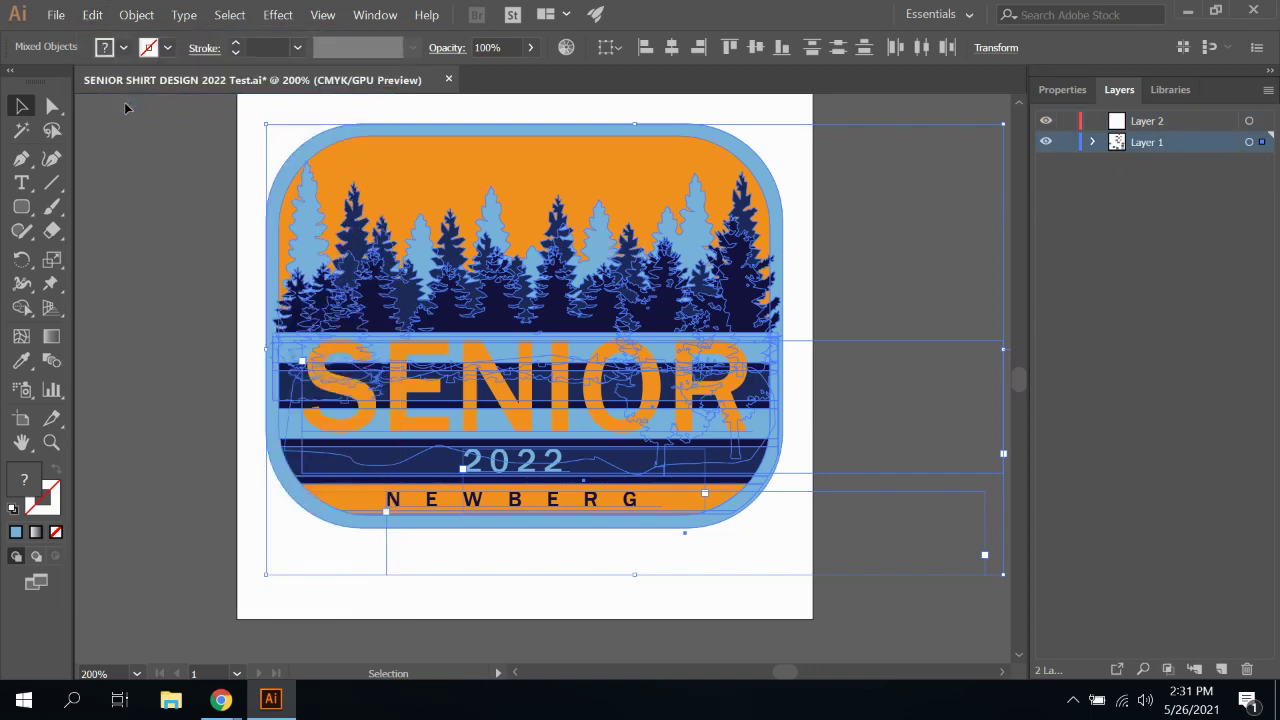
{"action": "left_click", "coordinate": [1187, 122]}
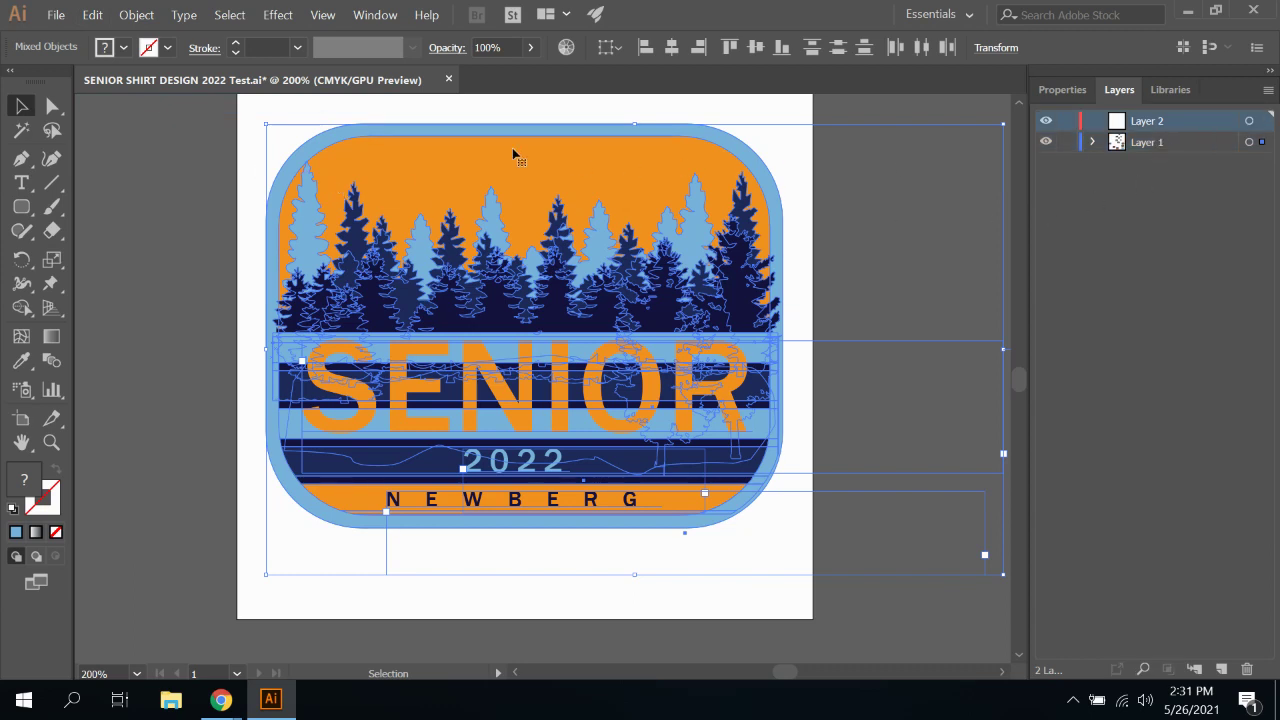
{"action": "left_click", "coordinate": [92, 14]}
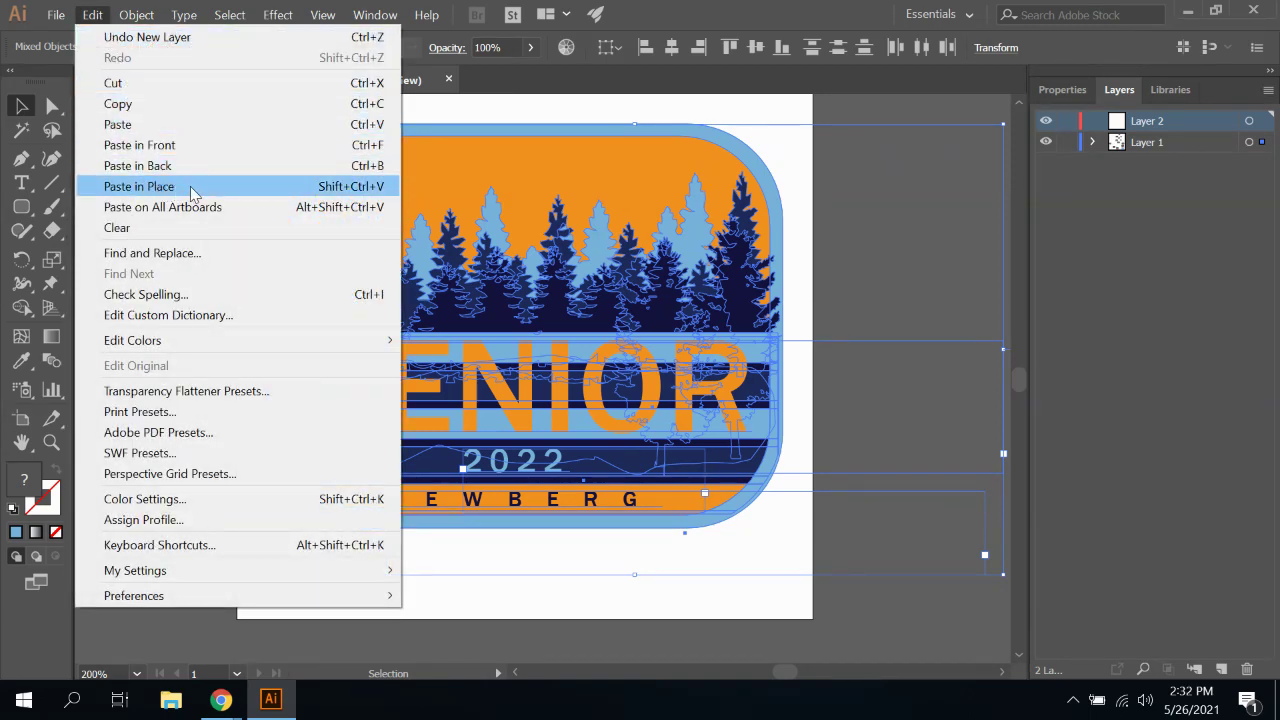
{"action": "left_click", "coordinate": [193, 192]}
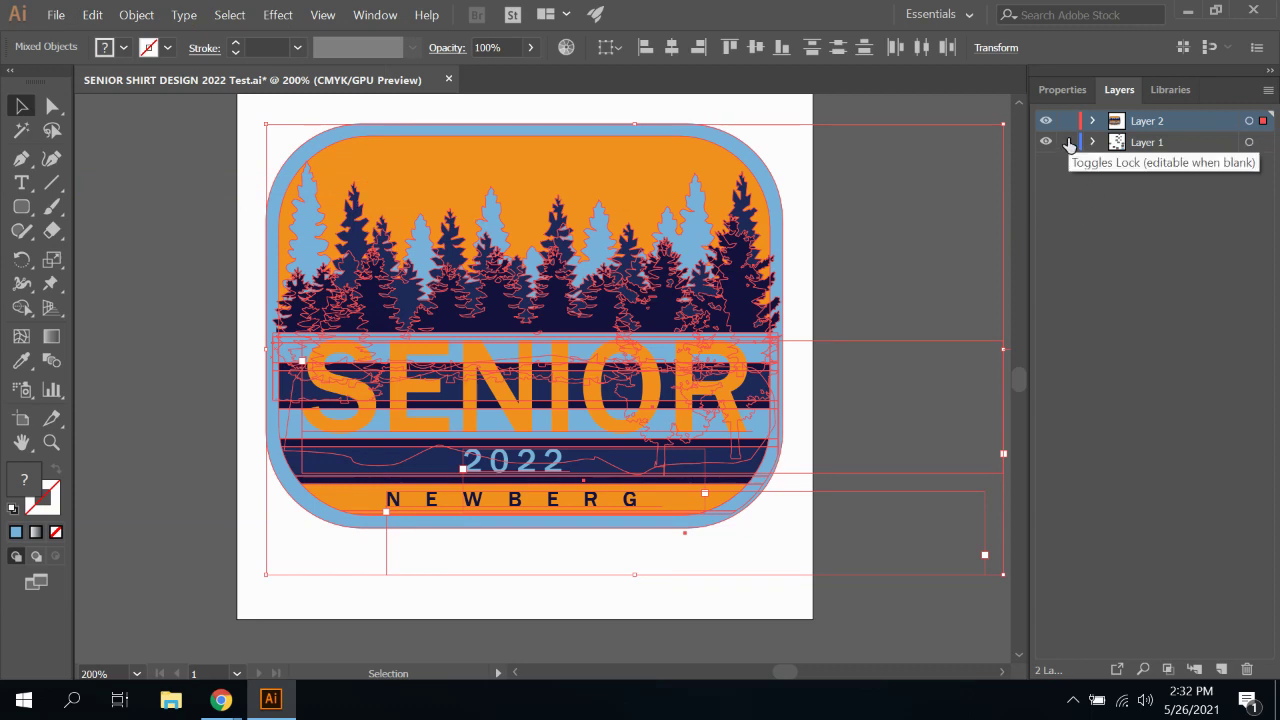
Lock Layer 1 and merge the copied artwork into one shape with Pathfinder Unite
{"action": "left_click", "coordinate": [1068, 142]}
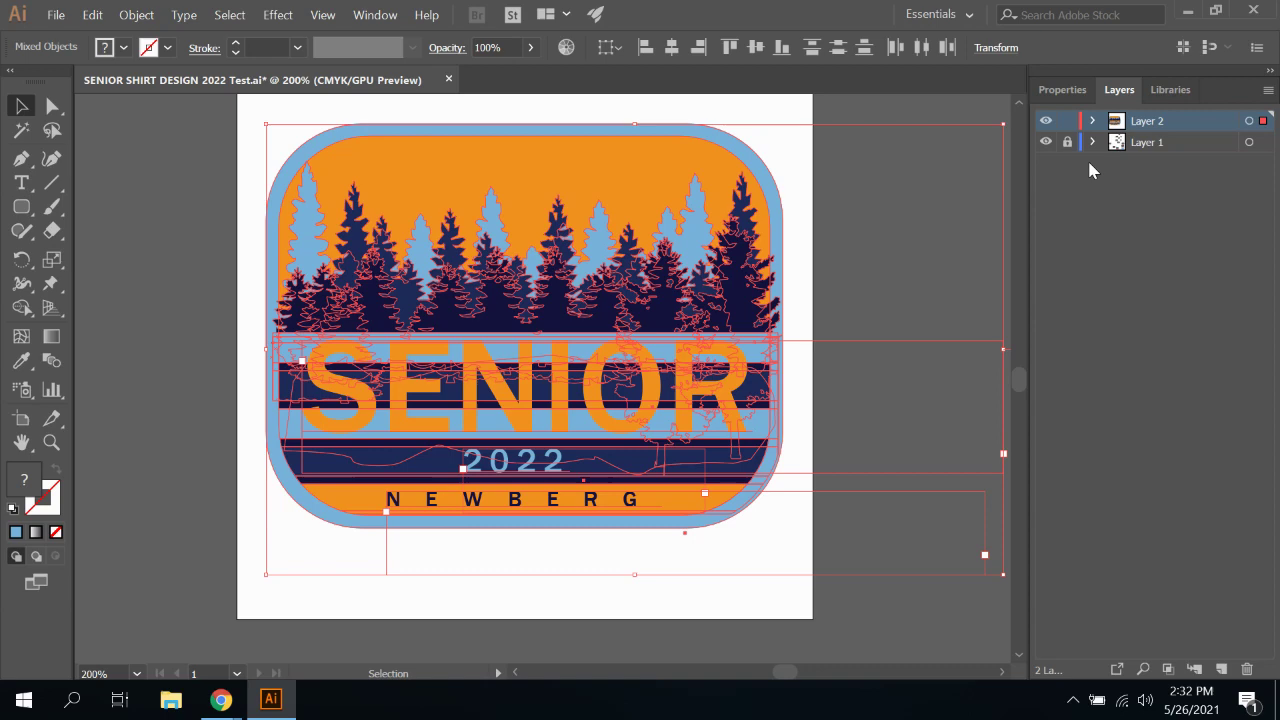
{"action": "left_click", "coordinate": [376, 20]}
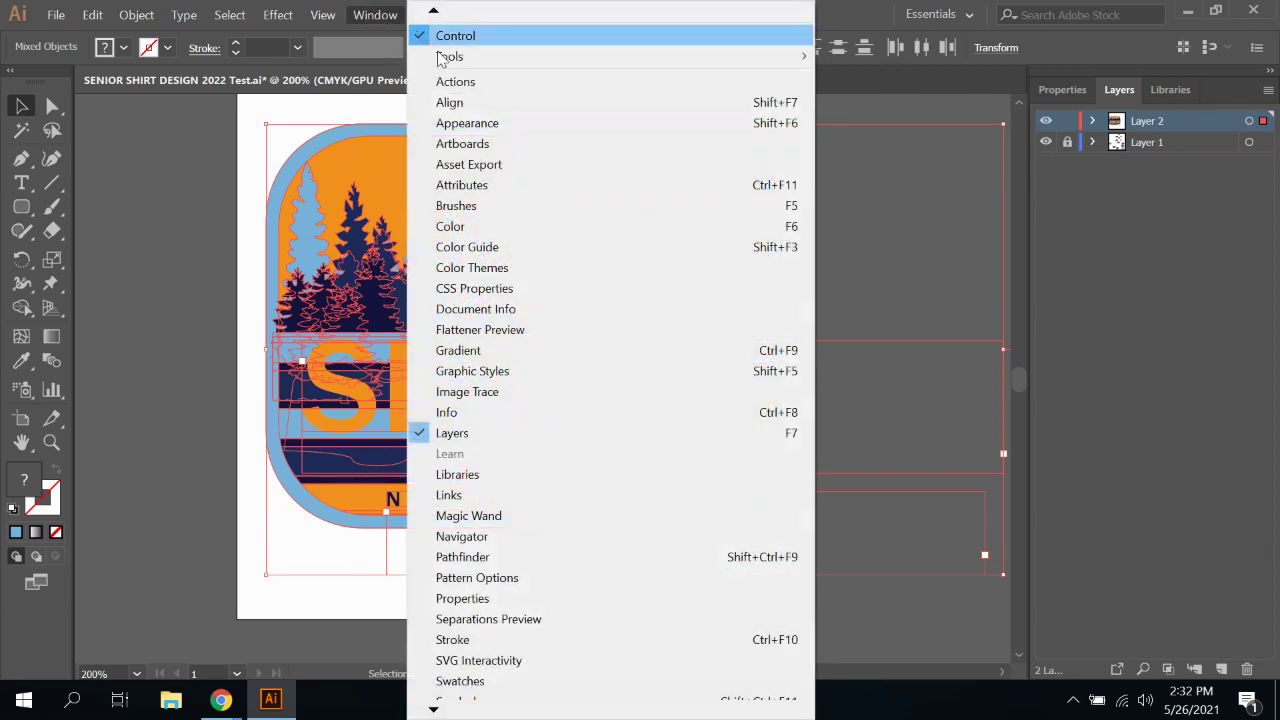
{"action": "left_click", "coordinate": [475, 562]}
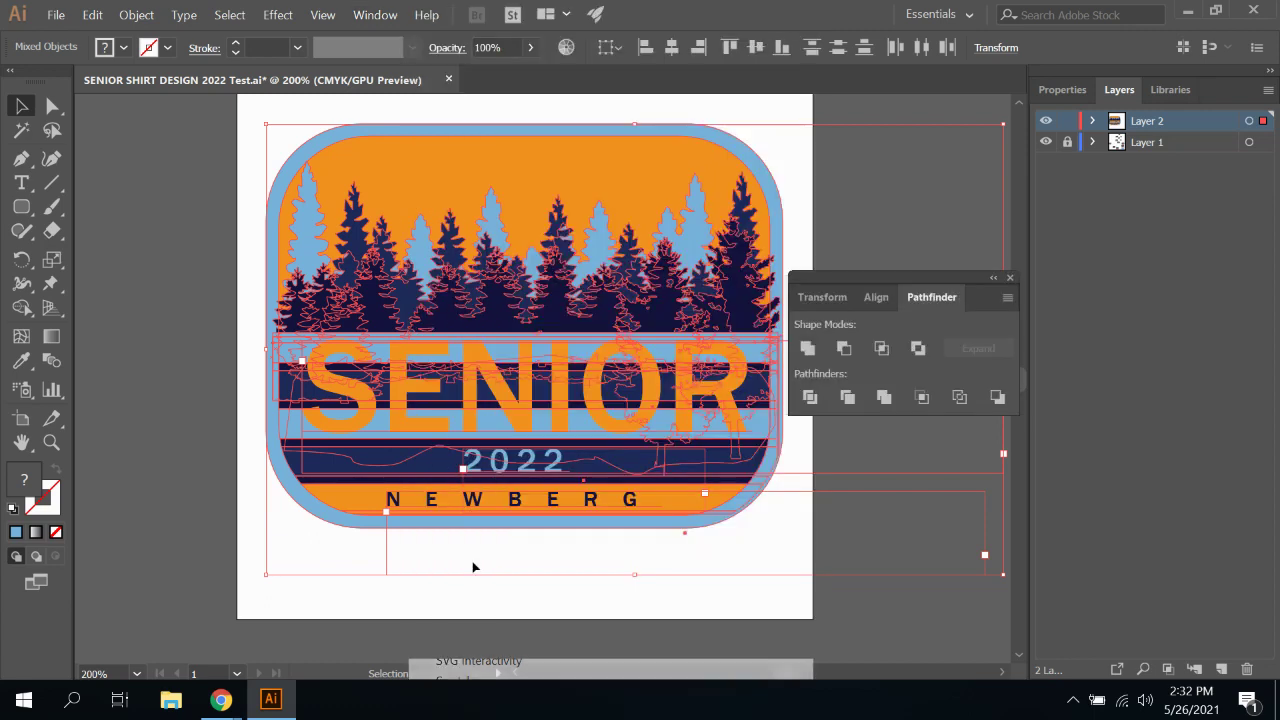
{"action": "left_click", "coordinate": [807, 348]}
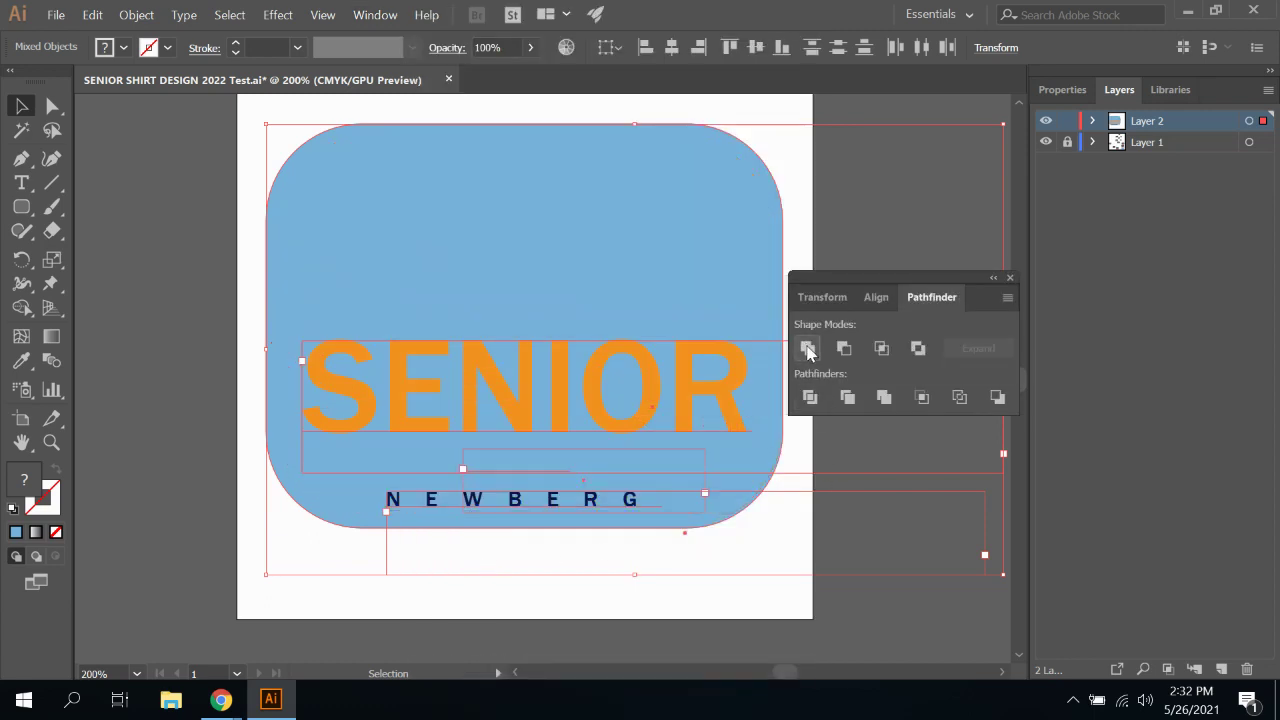
Delete the SENIOR and NEWBERG text, leaving the blue rounded shape selected
{"action": "left_click", "coordinate": [185, 281]}
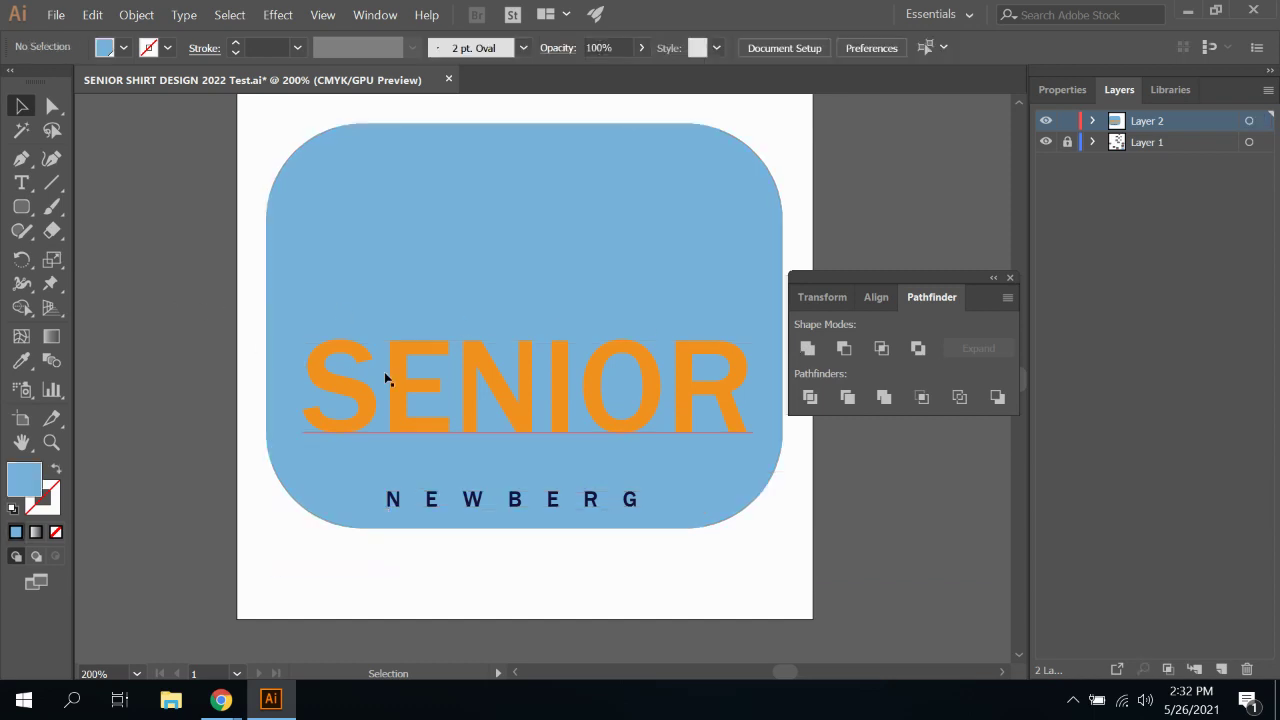
{"action": "left_click", "coordinate": [461, 389]}
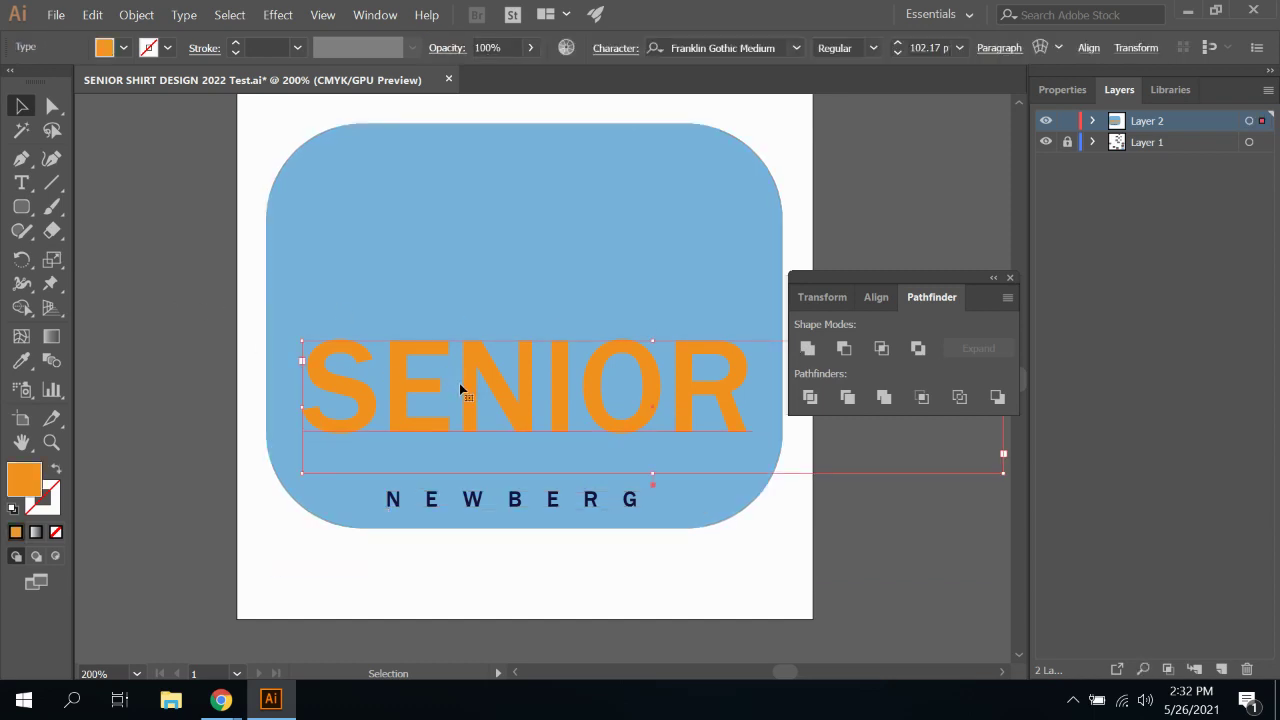
{"action": "key", "text": "Delete"}
{"action": "left_click", "coordinate": [491, 494]}
{"action": "key", "text": "Delete"}
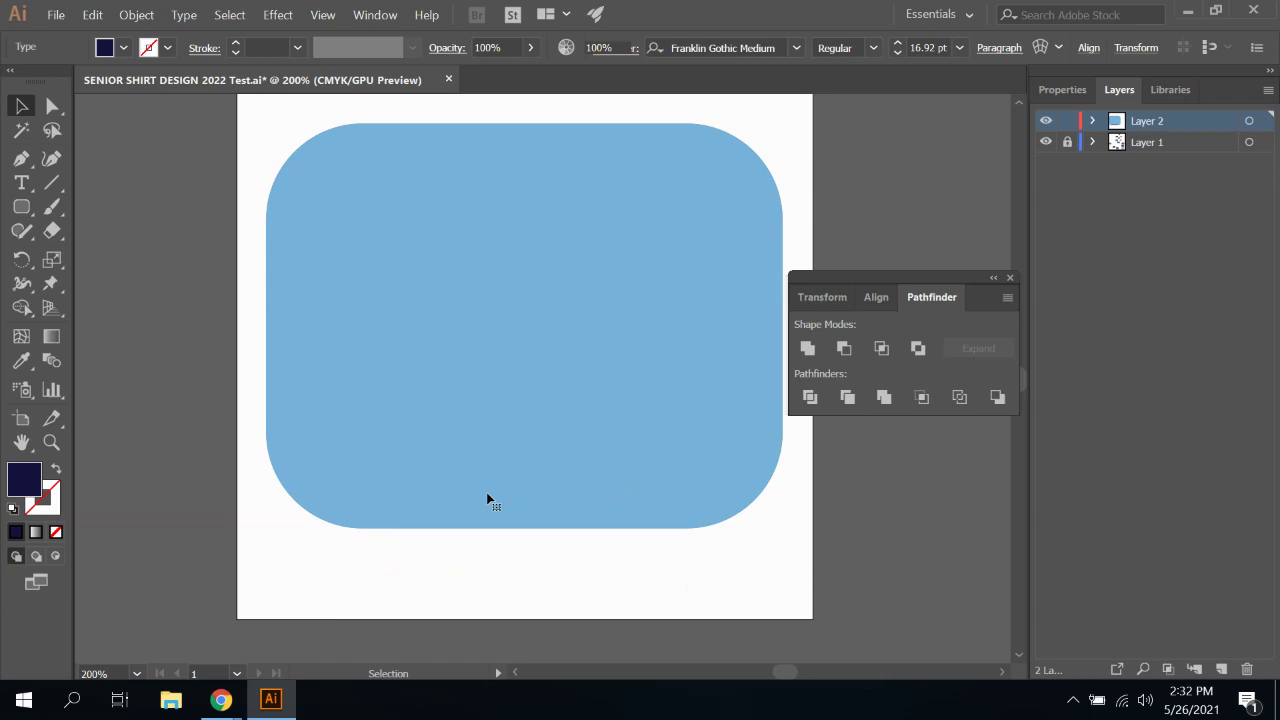
{"action": "left_click", "coordinate": [286, 320]}
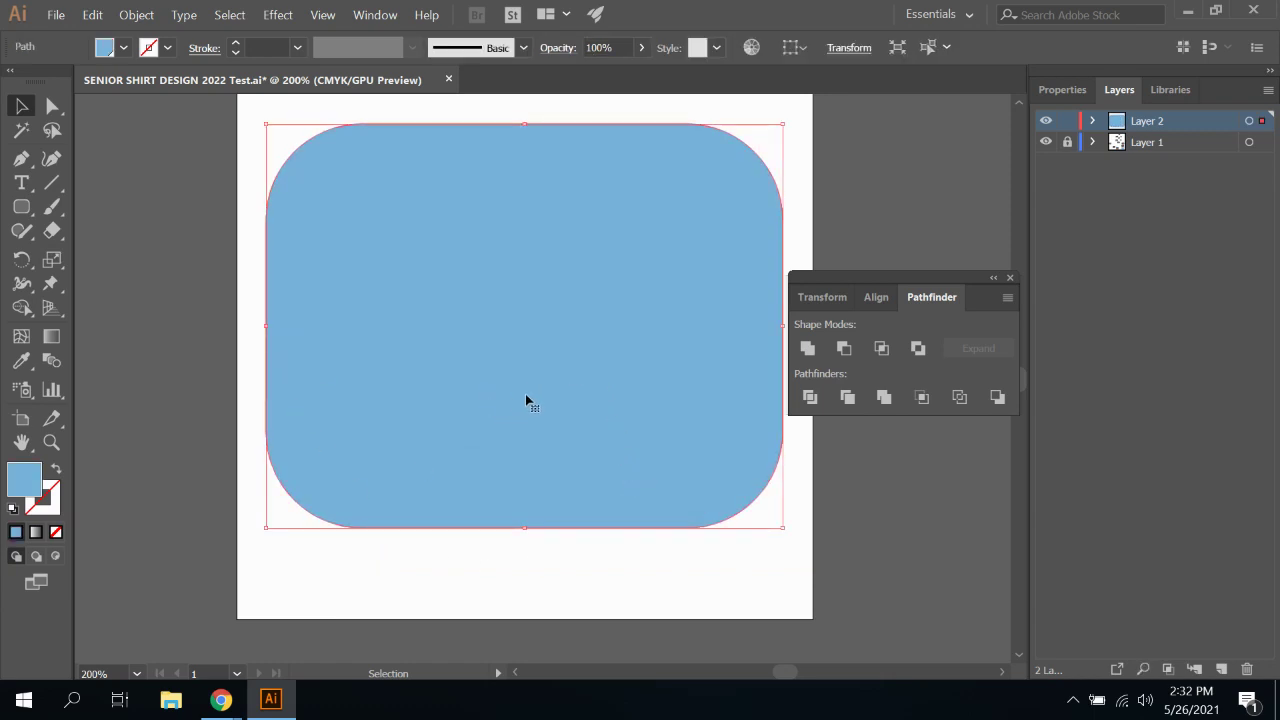
Close Pathfinder and bring up the Swatches panel with its flyout menu
{"action": "left_click", "coordinate": [1010, 278]}
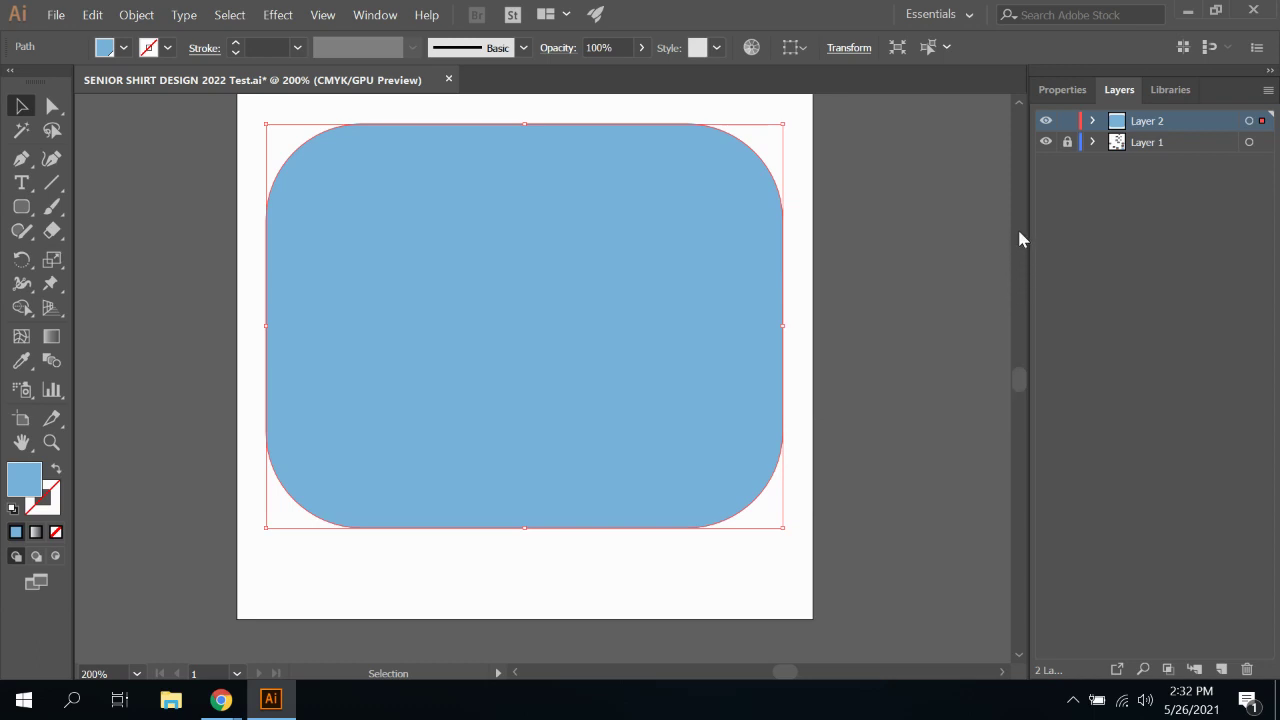
{"action": "left_click", "coordinate": [377, 17]}
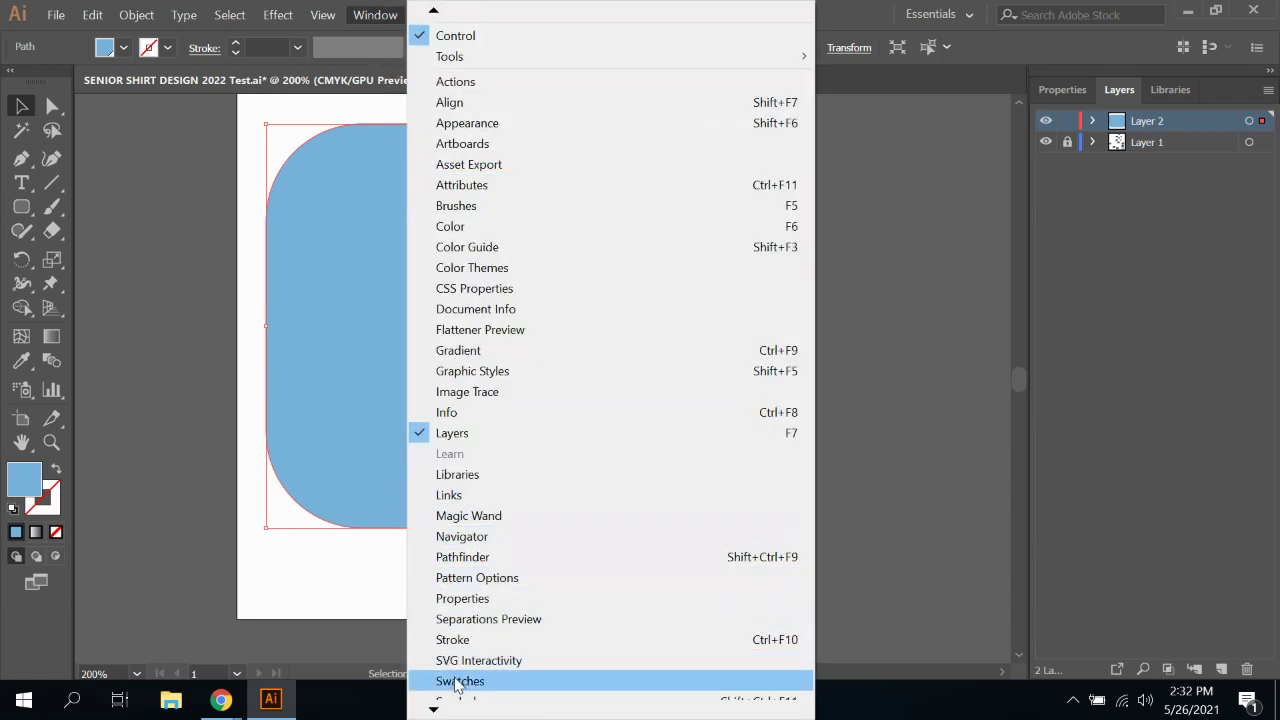
{"action": "left_click", "coordinate": [459, 683]}
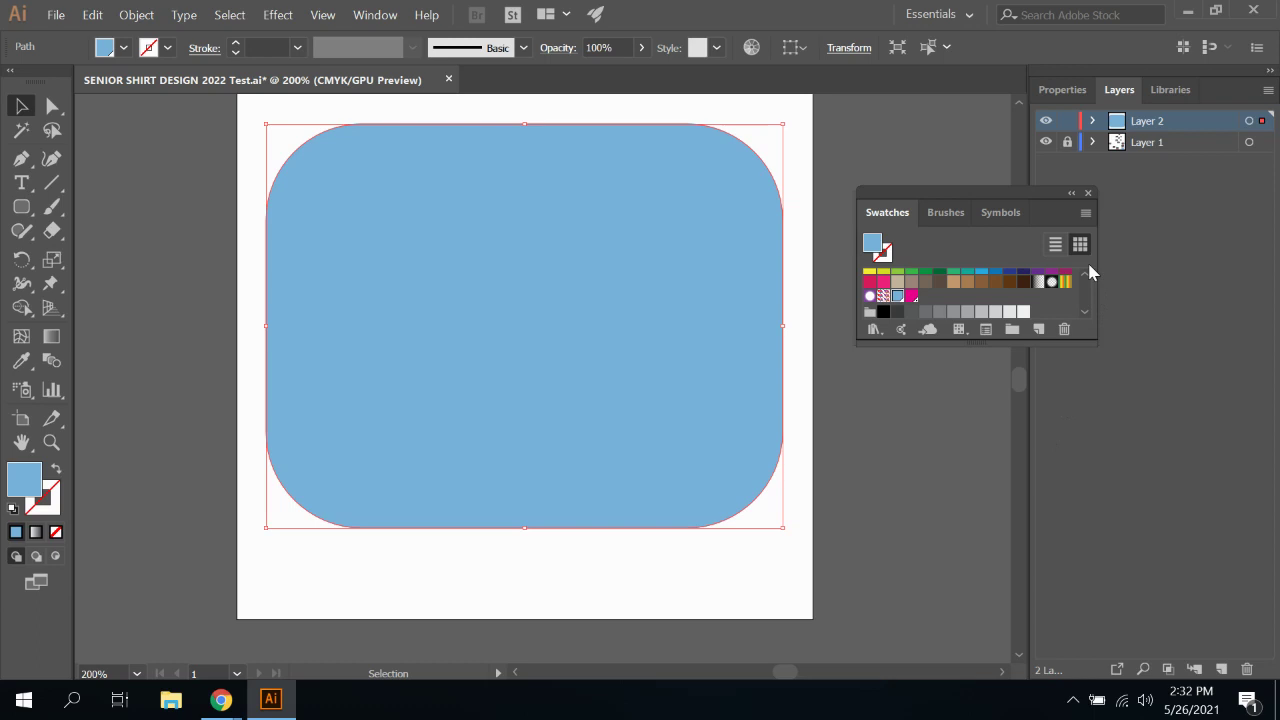
{"action": "left_click", "coordinate": [1085, 213]}
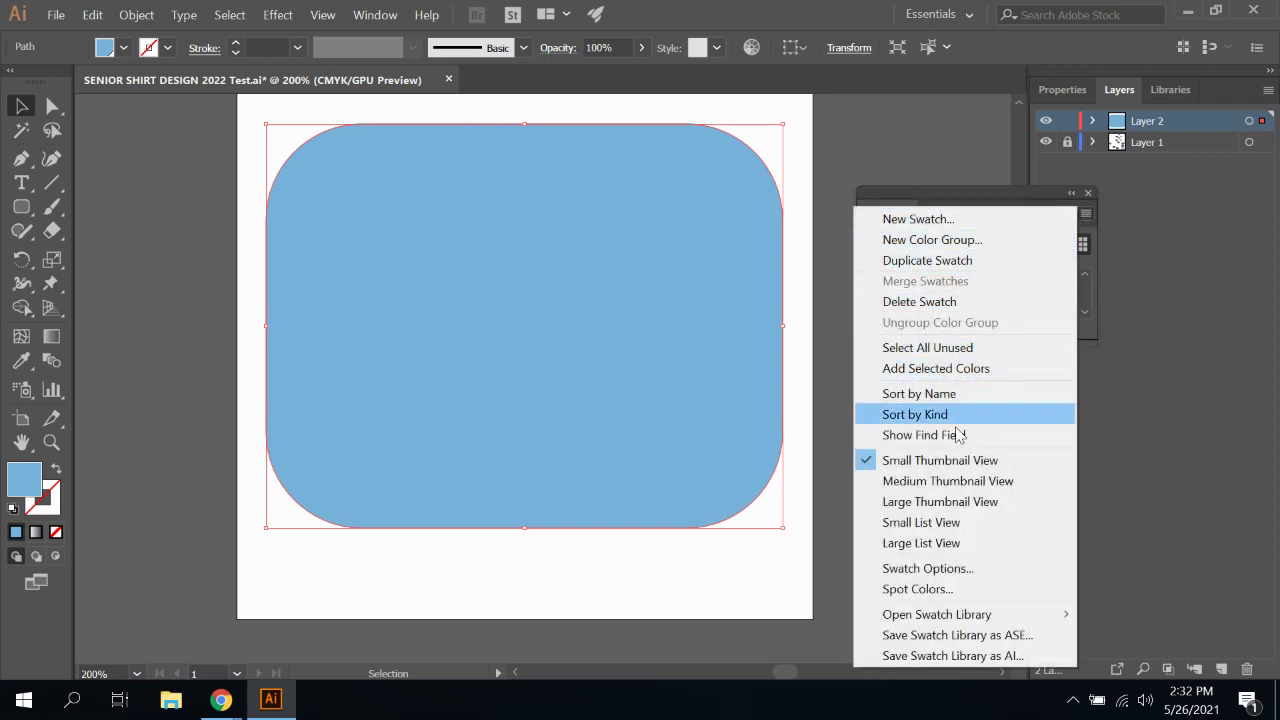
{"action": "mouse_move", "coordinate": [937, 614]}
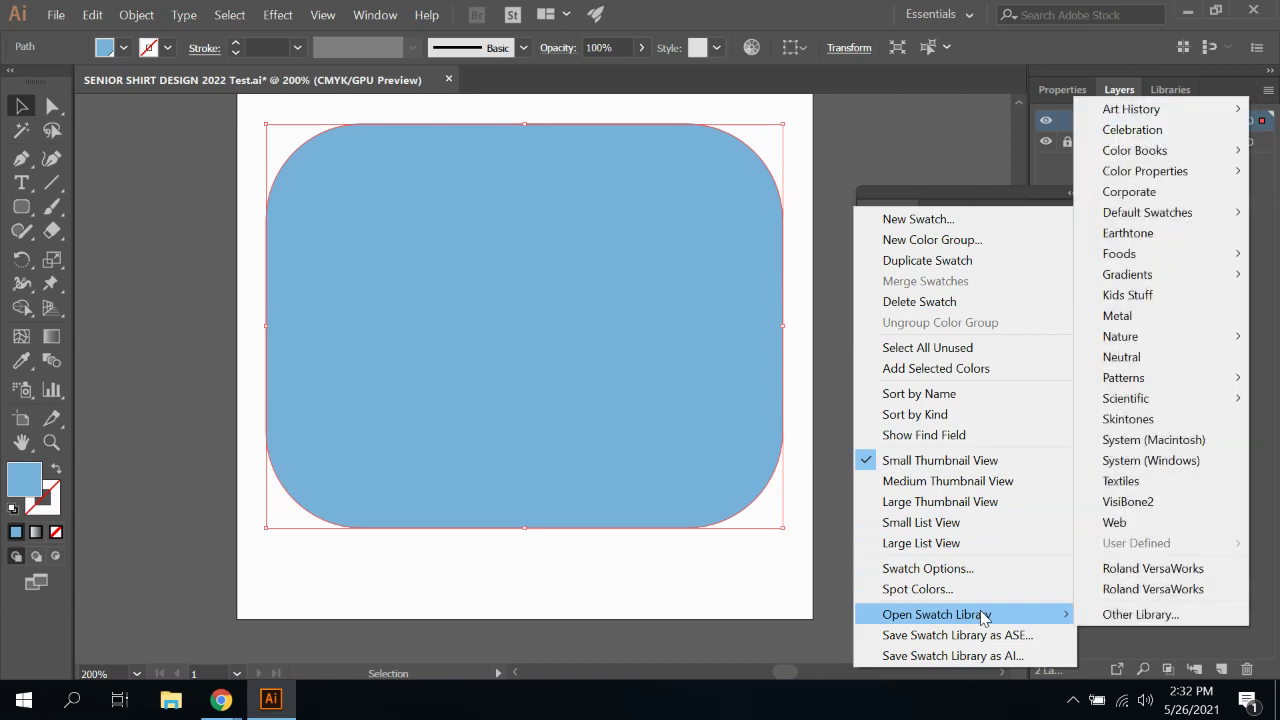
Load Roland VersaWorks from Q: > Lunden > (Graphic Design II) > Cutmark Swatches
{"action": "left_click", "coordinate": [1141, 615]}
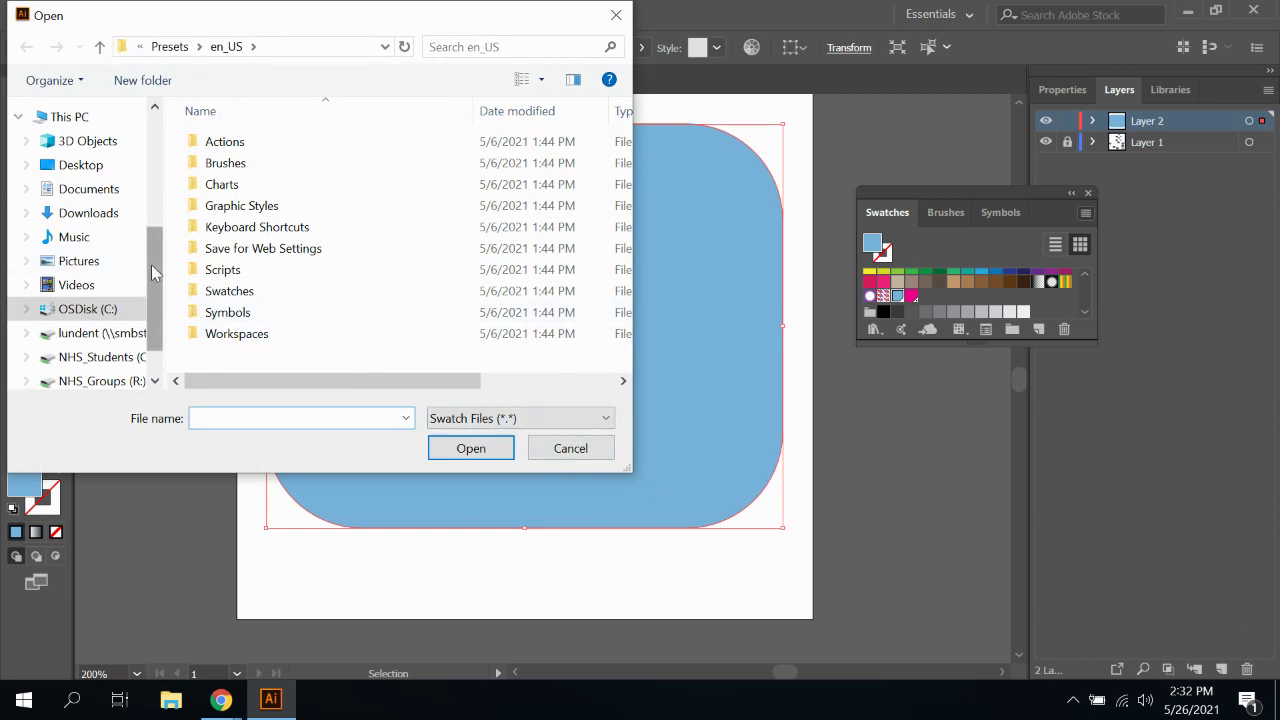
{"action": "left_click_drag", "start_coordinate": [155, 280], "coordinate": [158, 303]}
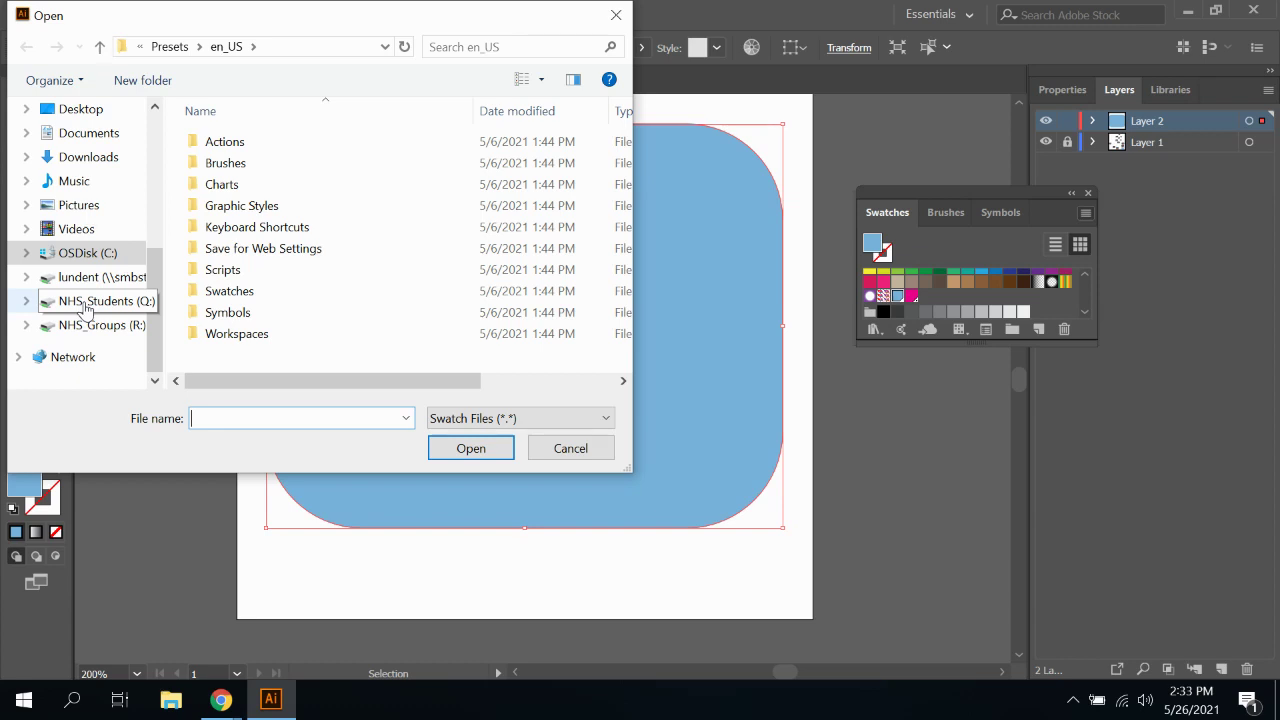
{"action": "left_click", "coordinate": [86, 305]}
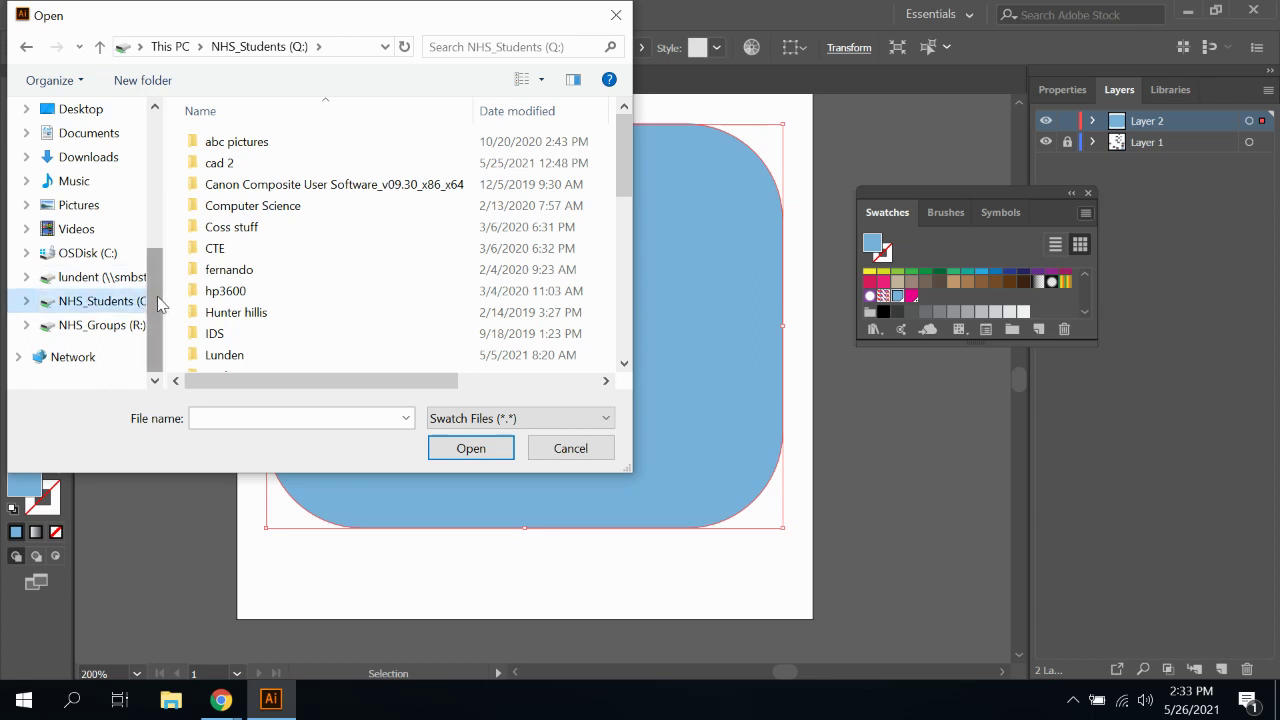
{"action": "scroll", "coordinate": [165, 280], "scroll_direction": "up", "scroll_amount": 1}
{"action": "scroll", "coordinate": [160, 285], "scroll_direction": "up", "scroll_amount": 5}
{"action": "scroll", "coordinate": [160, 285], "scroll_direction": "down", "scroll_amount": 5}
{"action": "scroll", "coordinate": [120, 300], "scroll_direction": "down", "scroll_amount": 1}
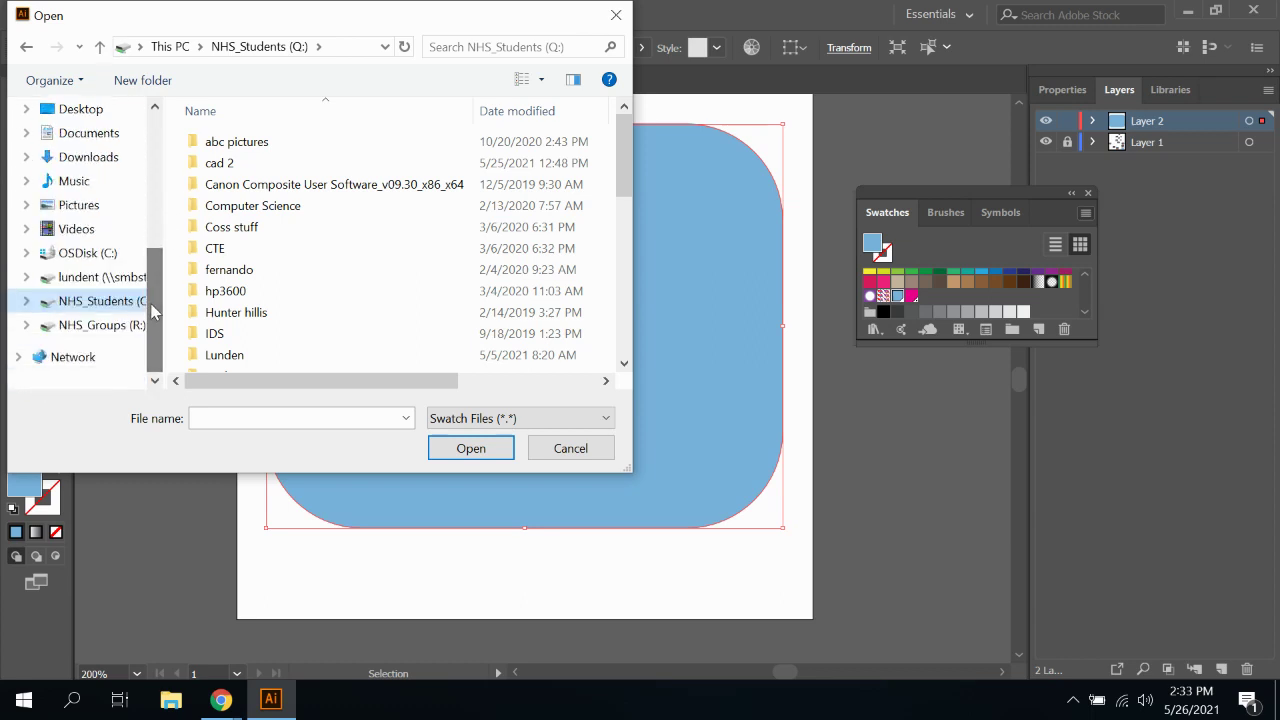
{"action": "double_click", "coordinate": [228, 355]}
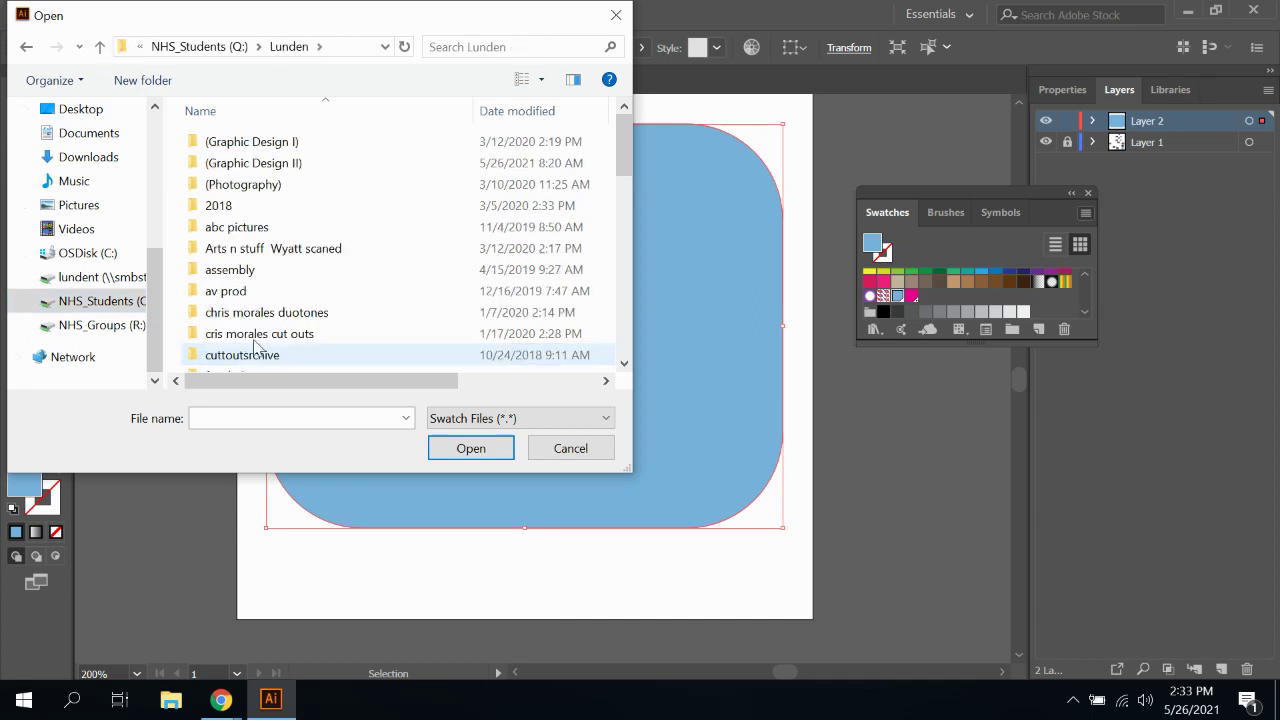
{"action": "double_click", "coordinate": [279, 165]}
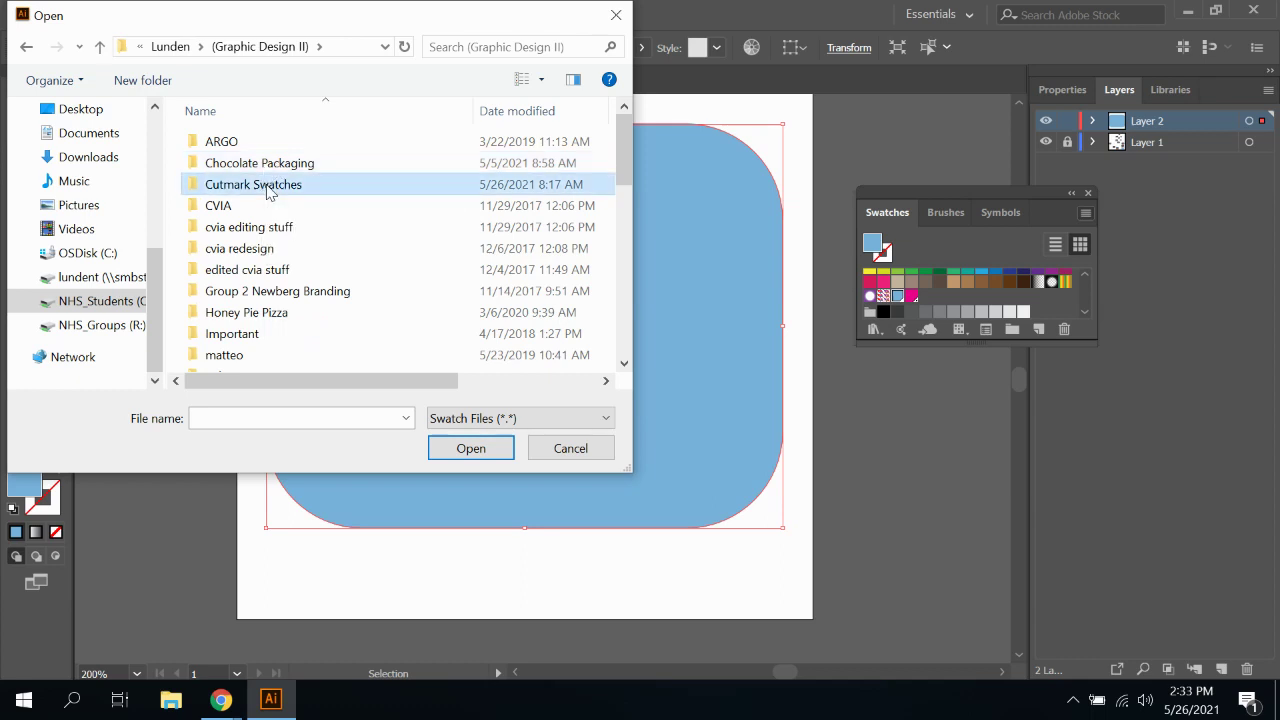
{"action": "left_click", "coordinate": [300, 186]}
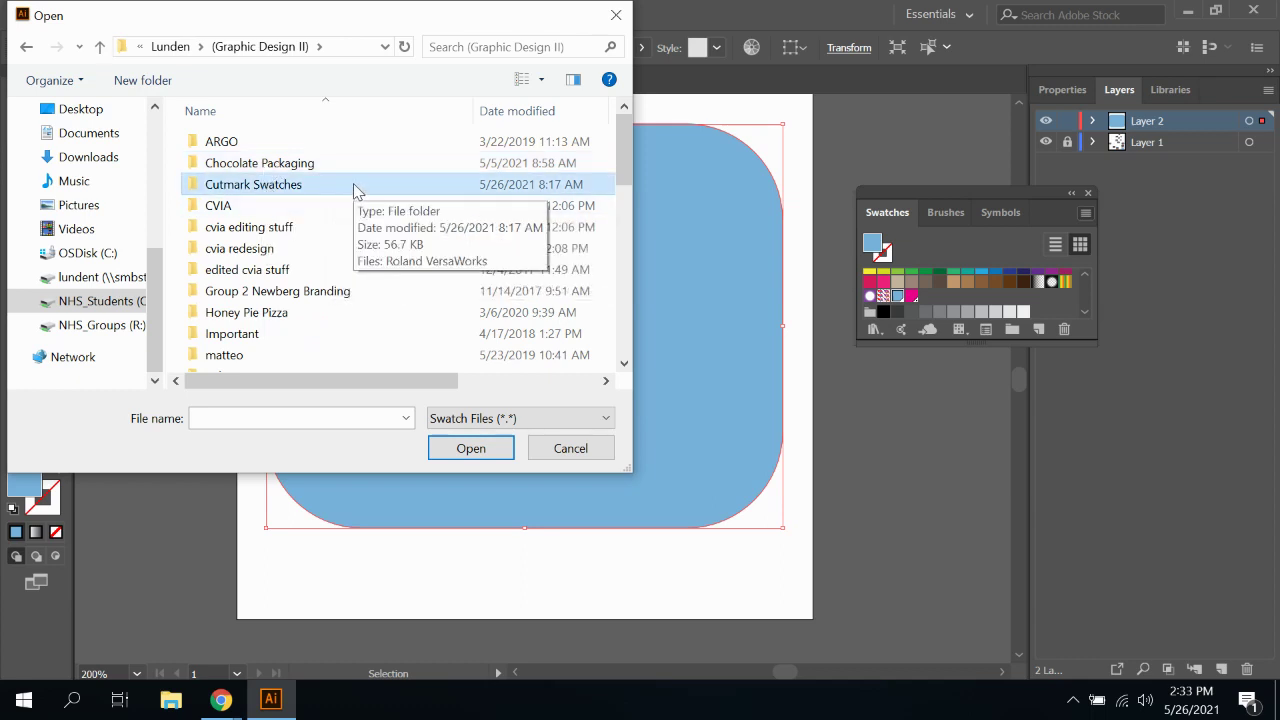
{"action": "double_click", "coordinate": [355, 190]}
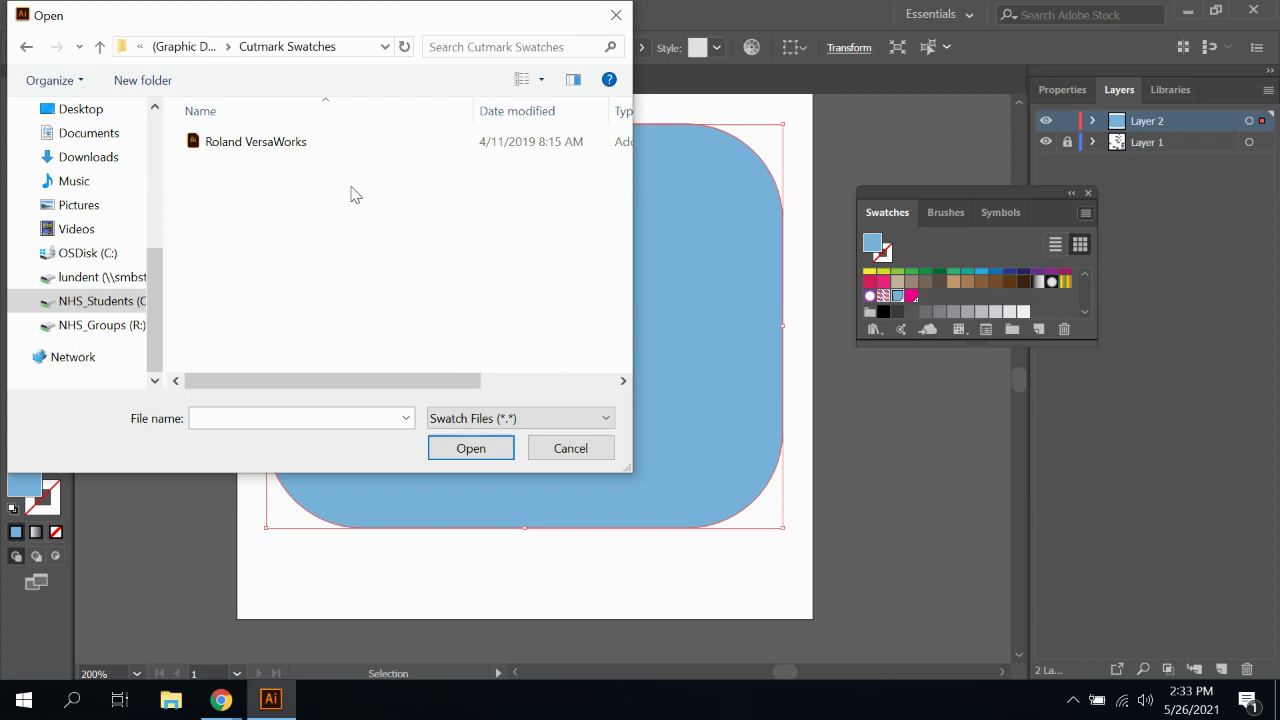
{"action": "double_click", "coordinate": [262, 145]}
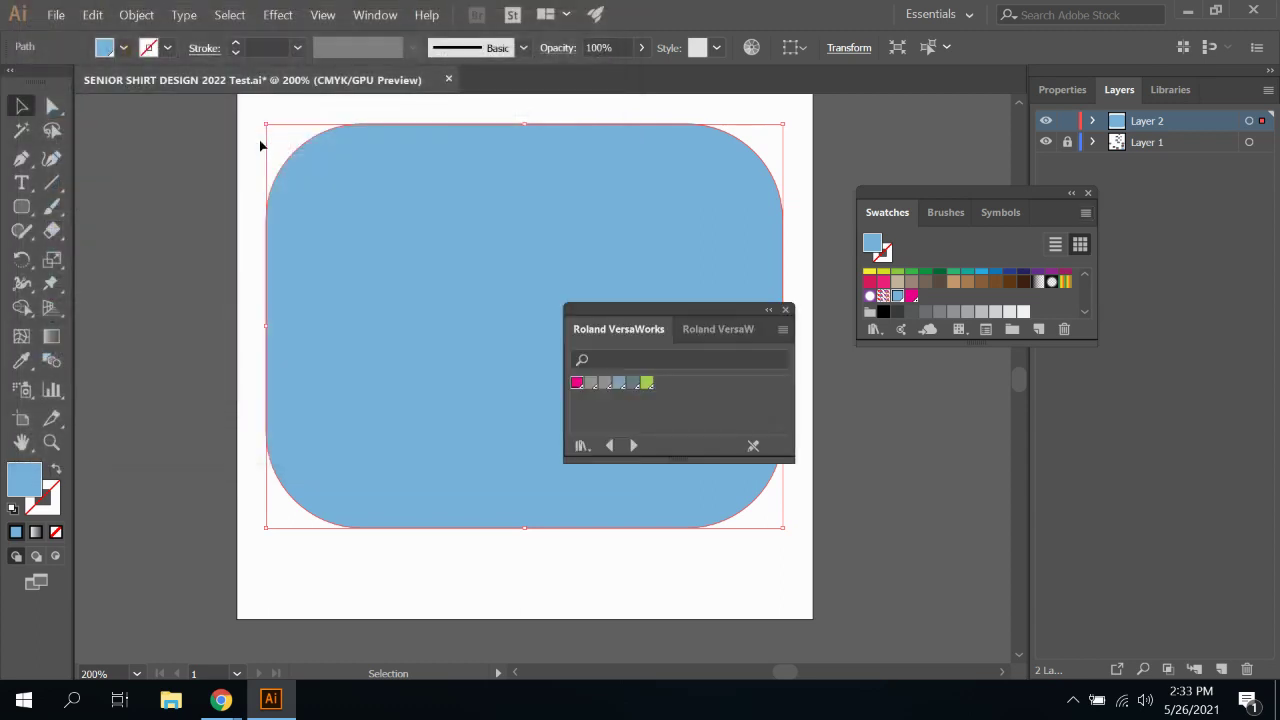
Give the blue rectangle a CutContour stroke and no fill
{"action": "left_click_drag", "start_coordinate": [683, 317], "coordinate": [957, 384]}
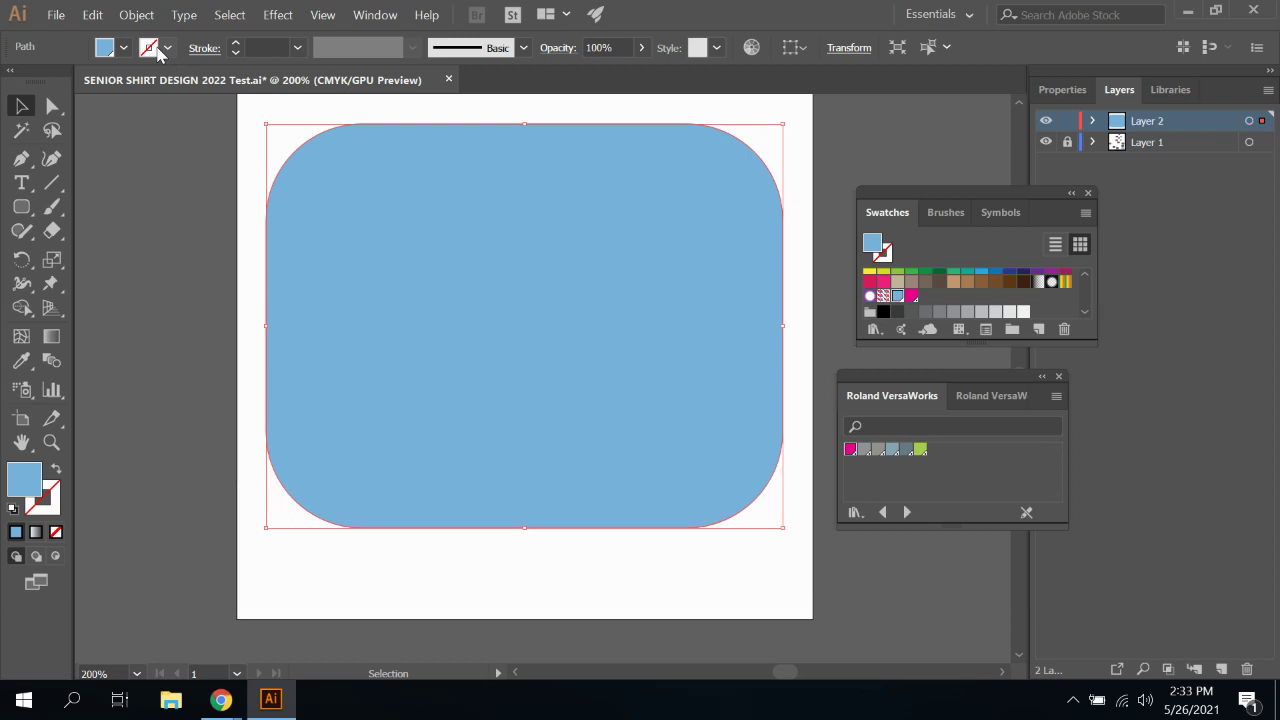
{"action": "left_click", "coordinate": [36, 492]}
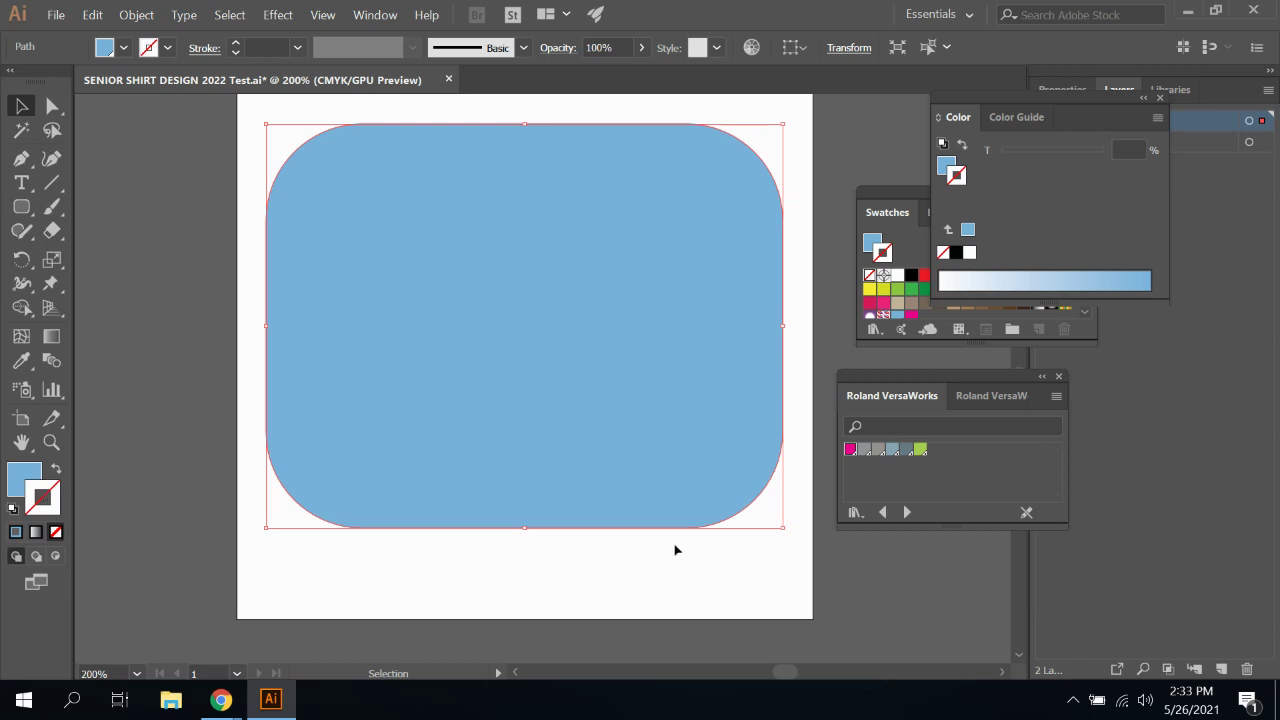
{"action": "left_click", "coordinate": [851, 451]}
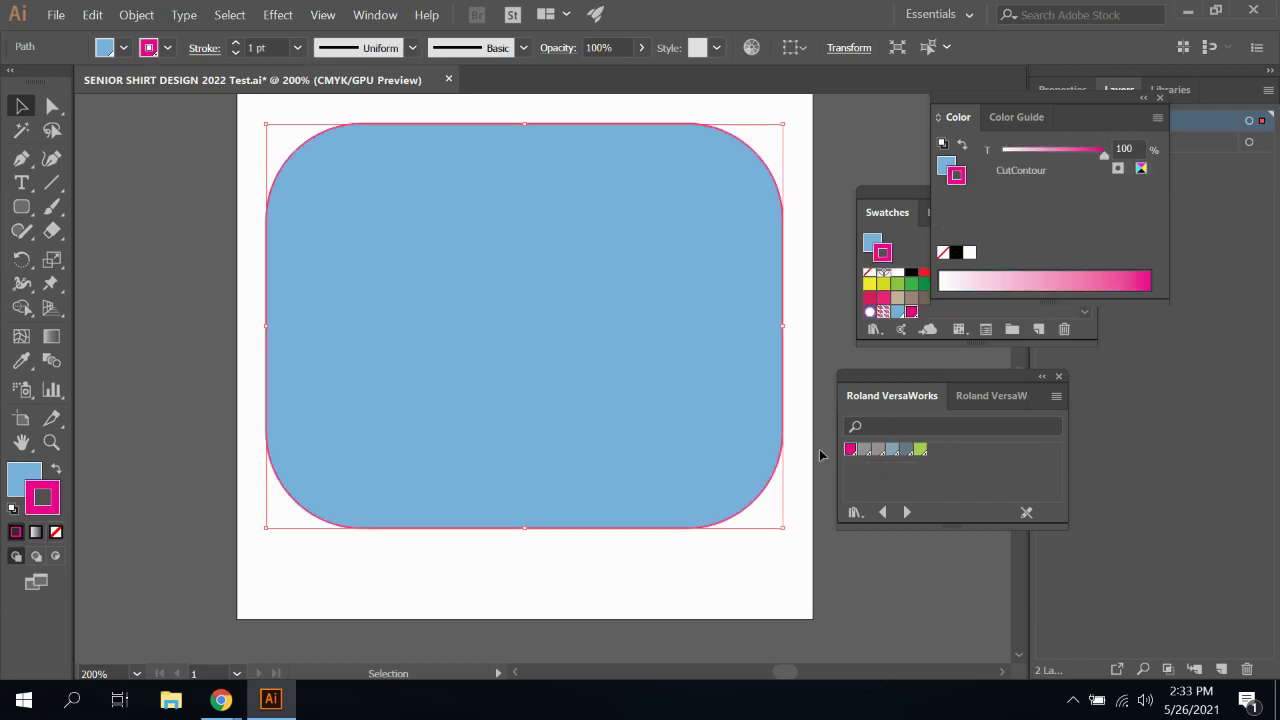
{"action": "left_click", "coordinate": [123, 47]}
{"action": "left_click", "coordinate": [13, 81]}
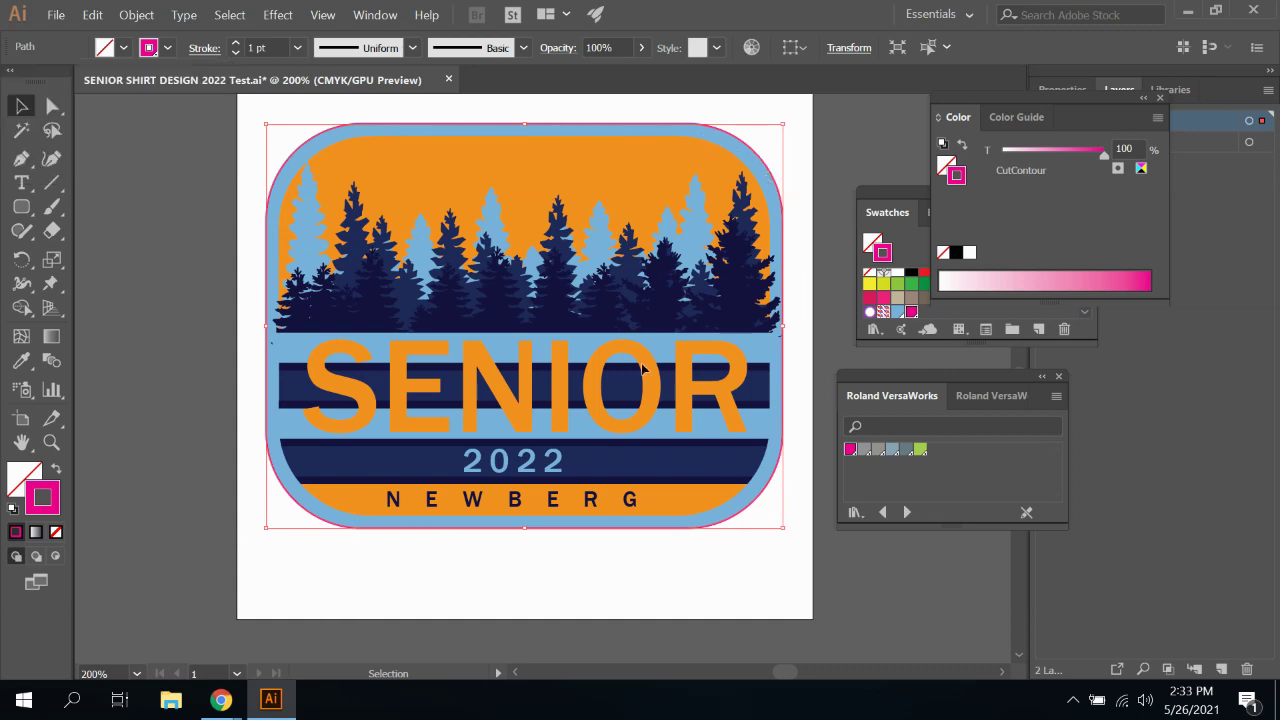
Deselect and close the Color, Roland VersaWorks and Swatches panels
{"action": "left_click", "coordinate": [798, 185]}
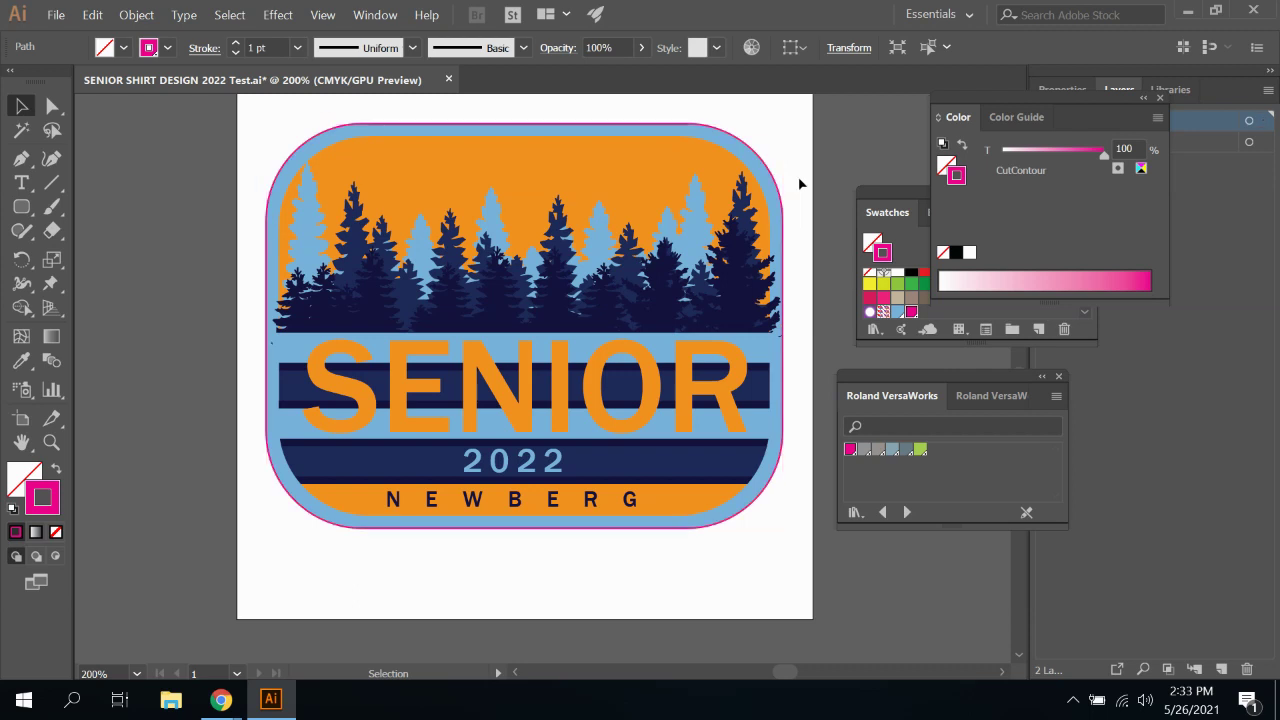
{"action": "left_click", "coordinate": [1160, 97]}
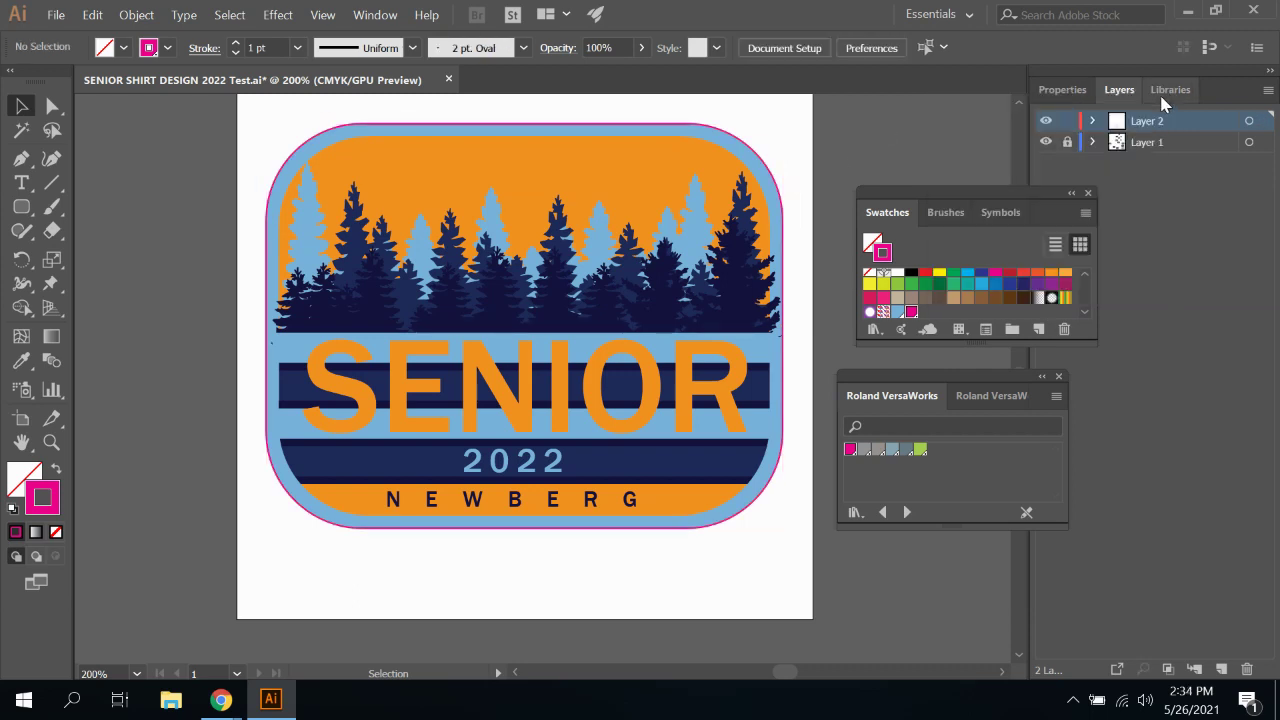
{"action": "left_click", "coordinate": [1059, 377]}
{"action": "left_click", "coordinate": [1089, 193]}
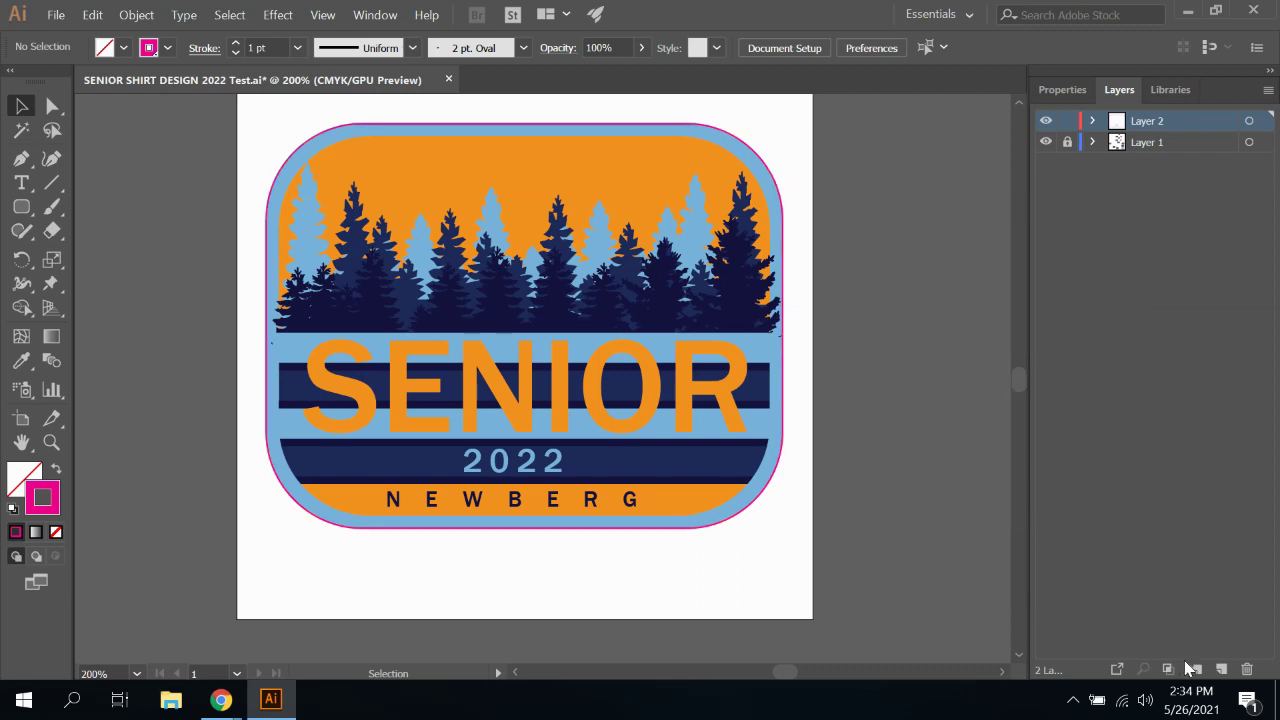
Duplicate Artboard 2 with its badge using the Artboards panel
{"action": "left_click", "coordinate": [374, 14]}
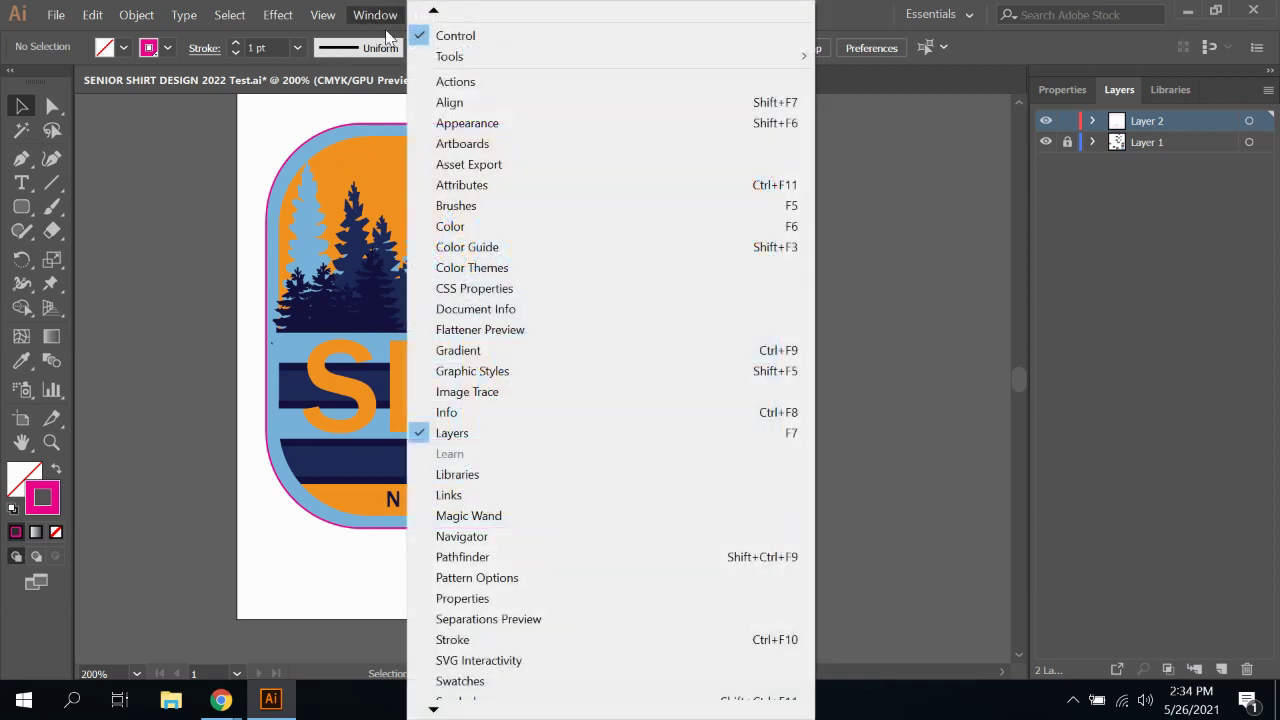
{"action": "left_click", "coordinate": [514, 150]}
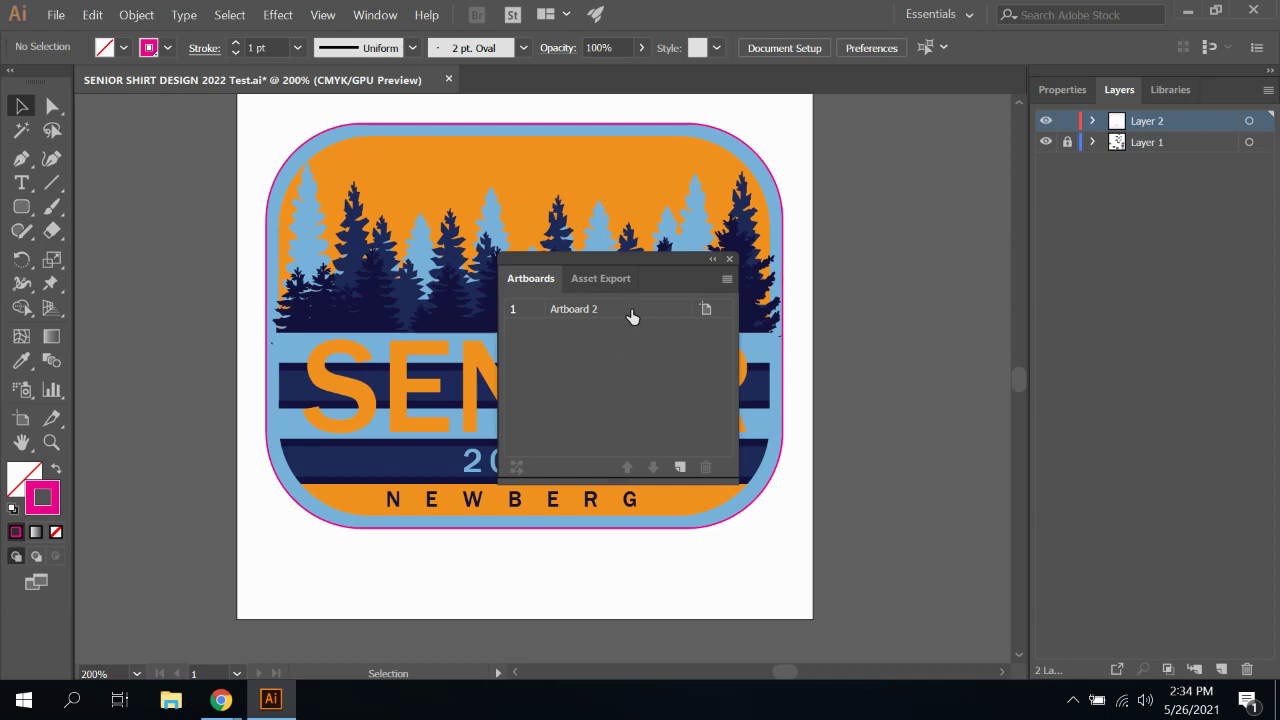
{"action": "left_click", "coordinate": [136, 15]}
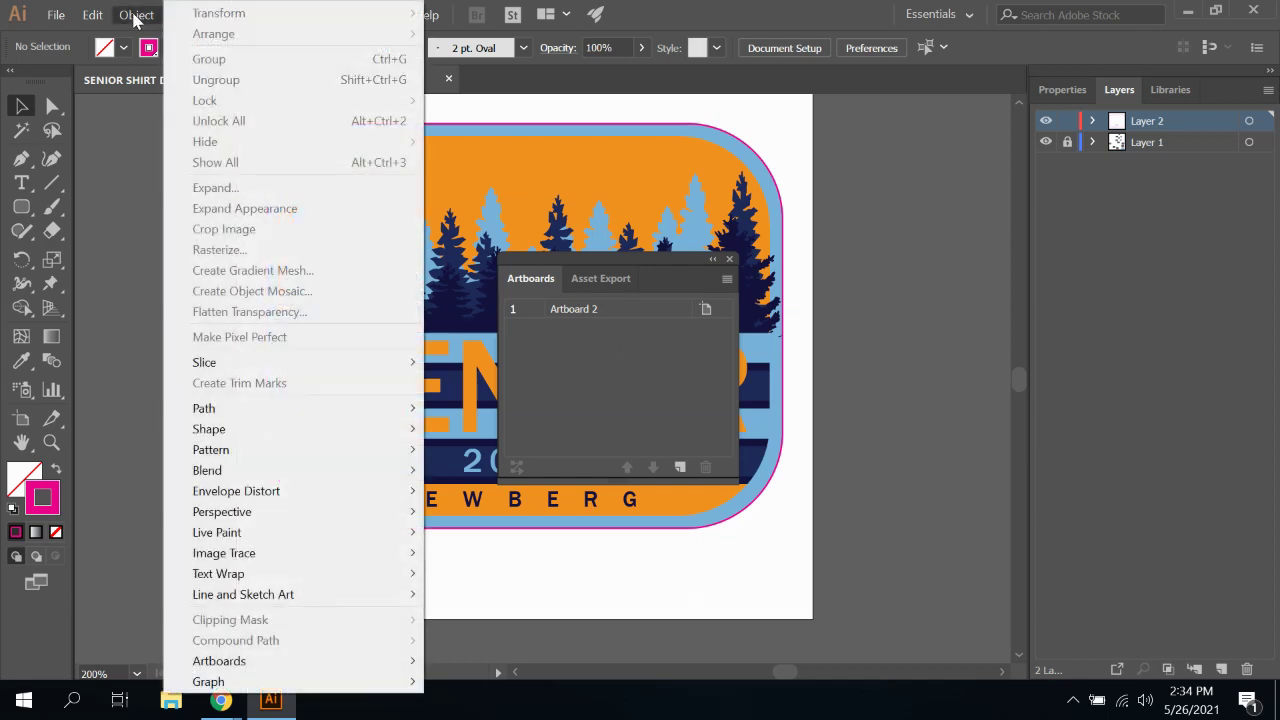
{"action": "left_click", "coordinate": [133, 129]}
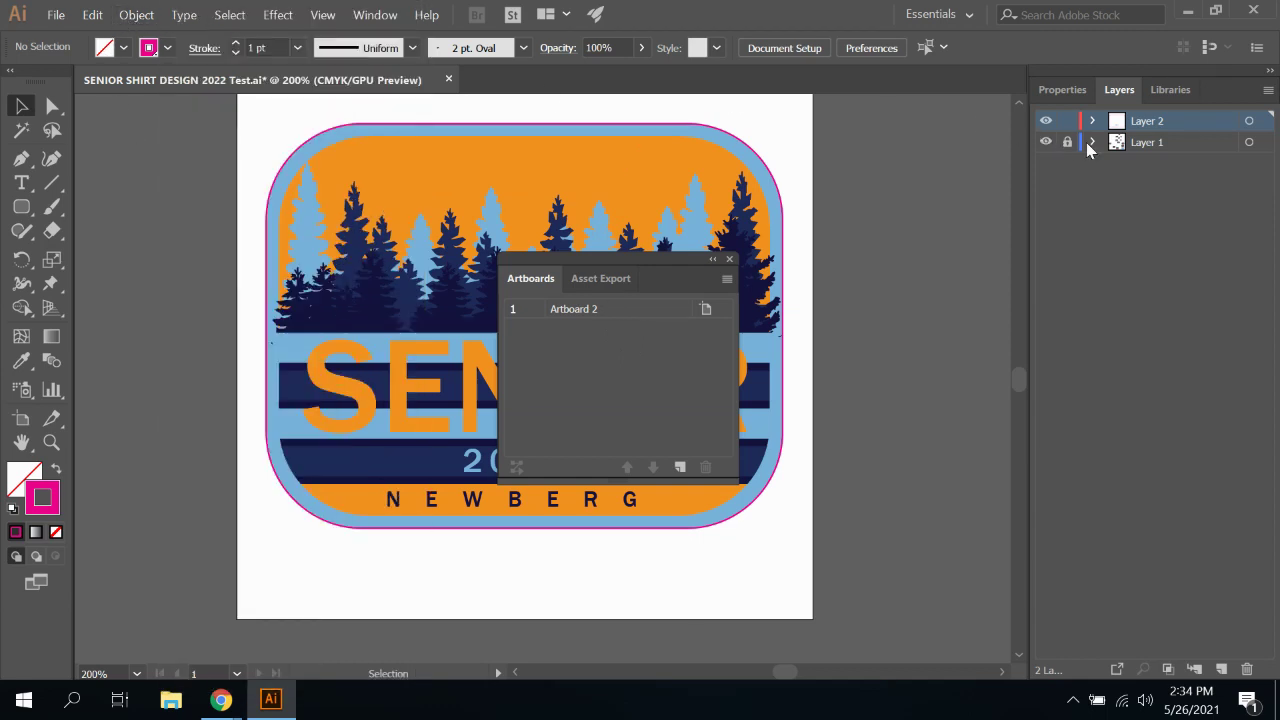
{"action": "left_click", "coordinate": [136, 15]}
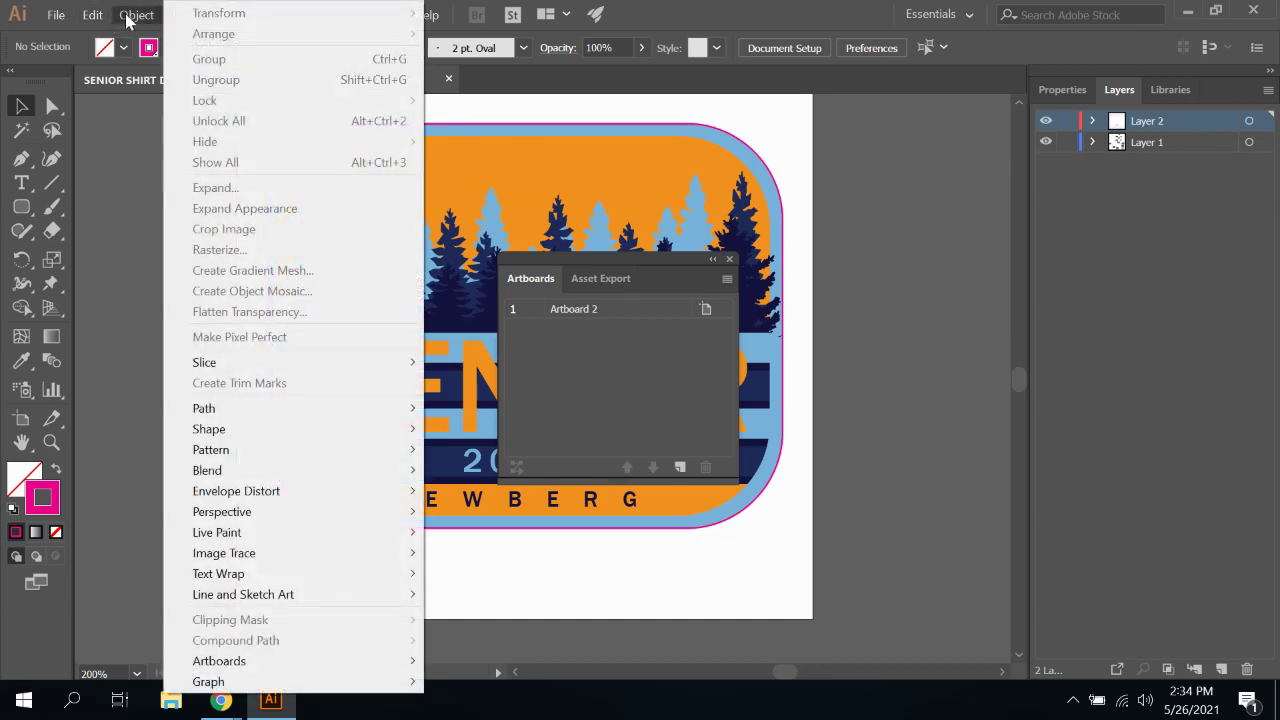
{"action": "left_click", "coordinate": [131, 135]}
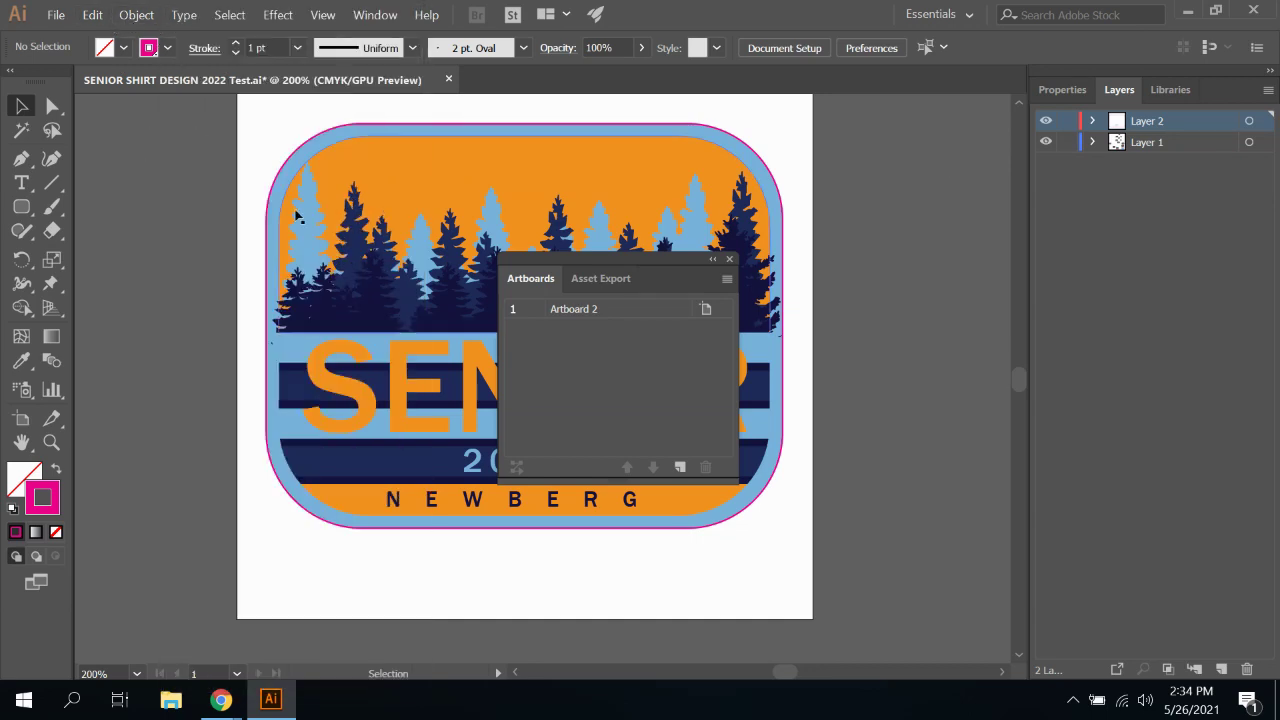
{"action": "left_click_drag", "start_coordinate": [584, 316], "coordinate": [683, 468]}
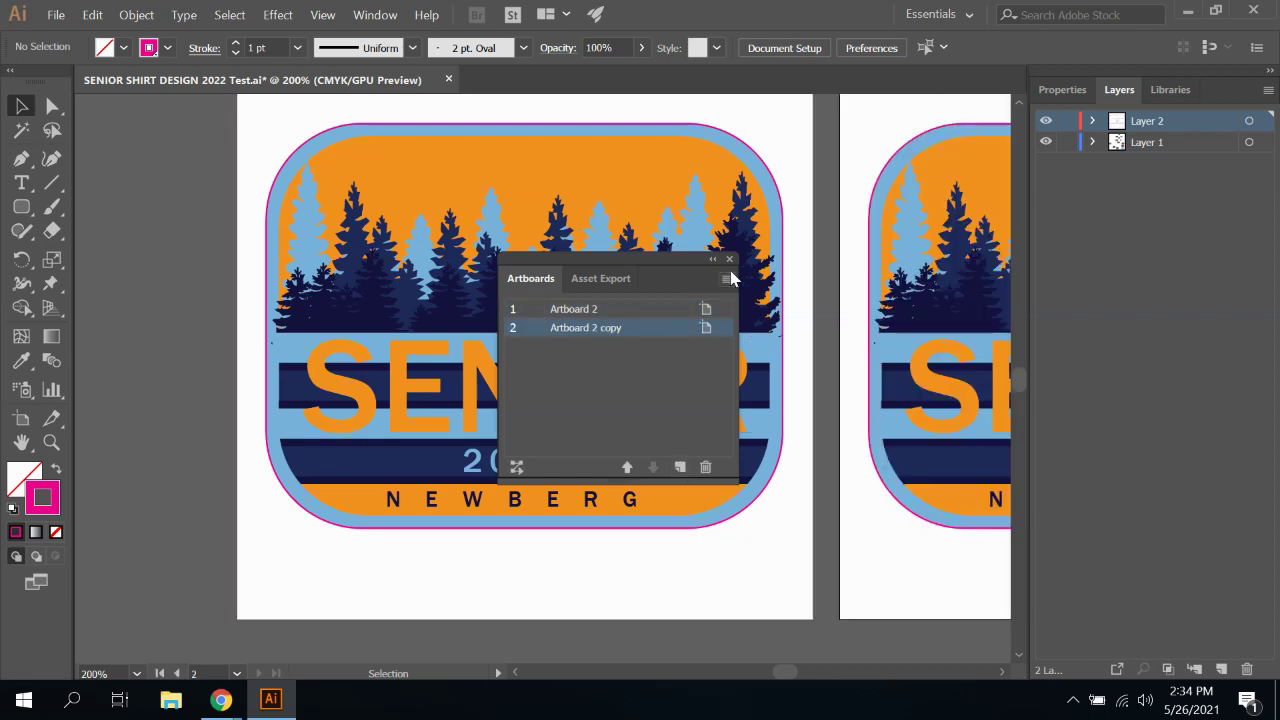
{"action": "left_click", "coordinate": [730, 259]}
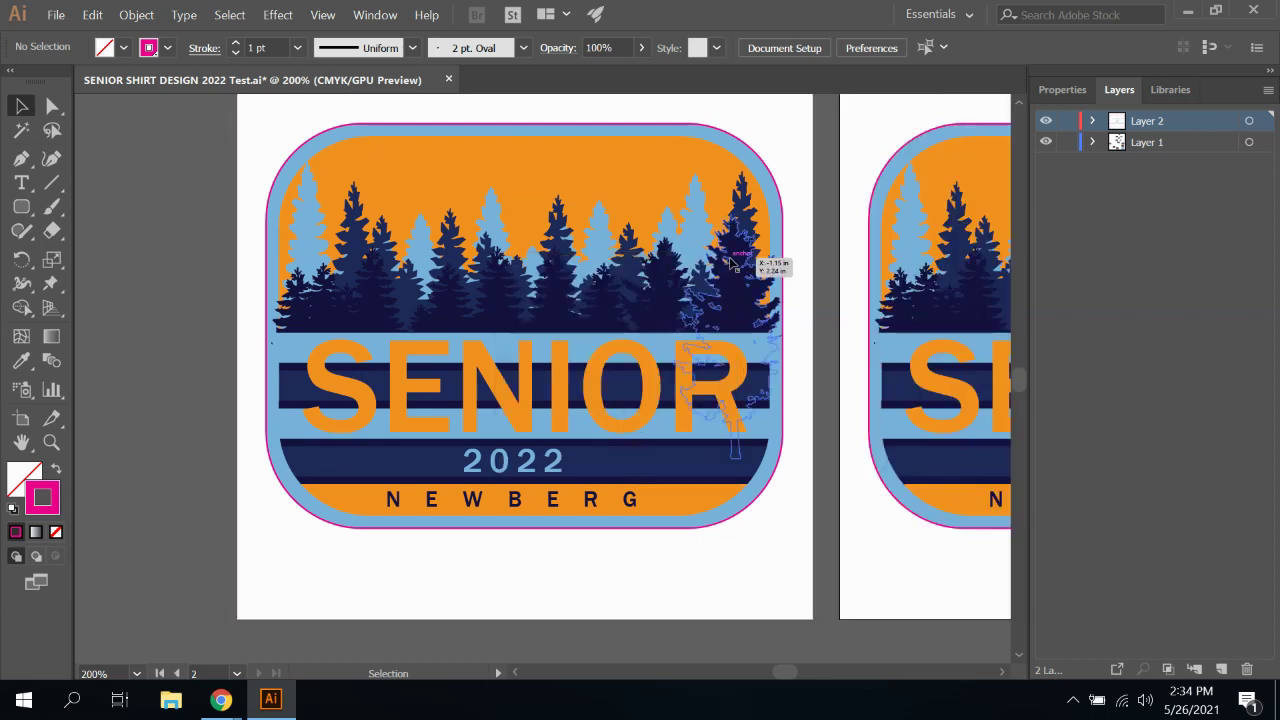
Zoom out to show both artboards and relock Layer 1
{"action": "key", "text": "ctrl+minus"}
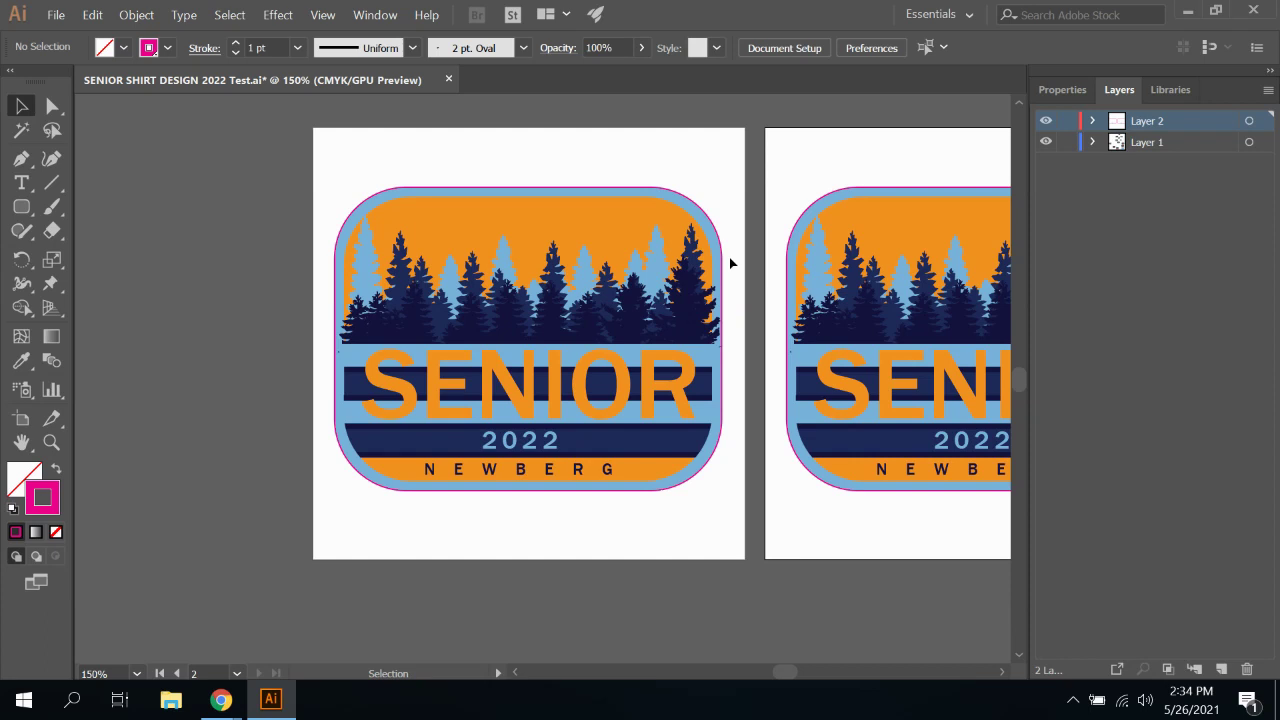
{"action": "left_click", "coordinate": [1002, 672]}
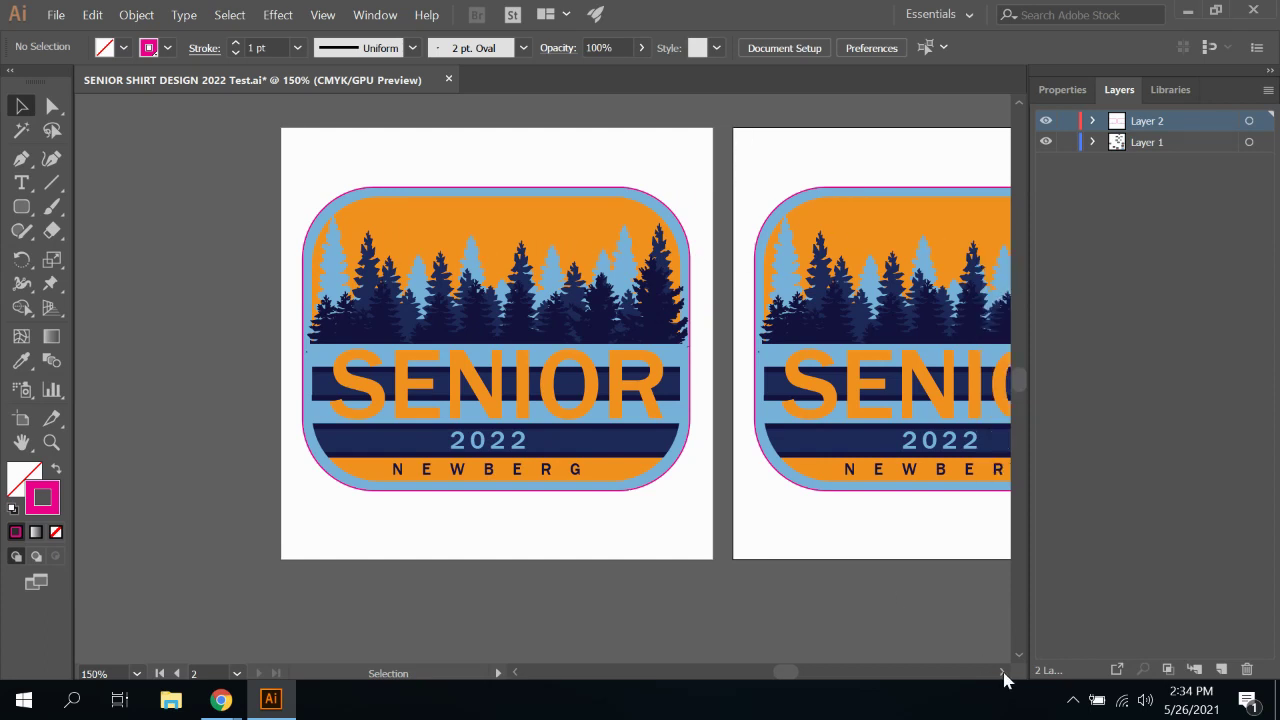
{"action": "left_click", "coordinate": [1002, 672]}
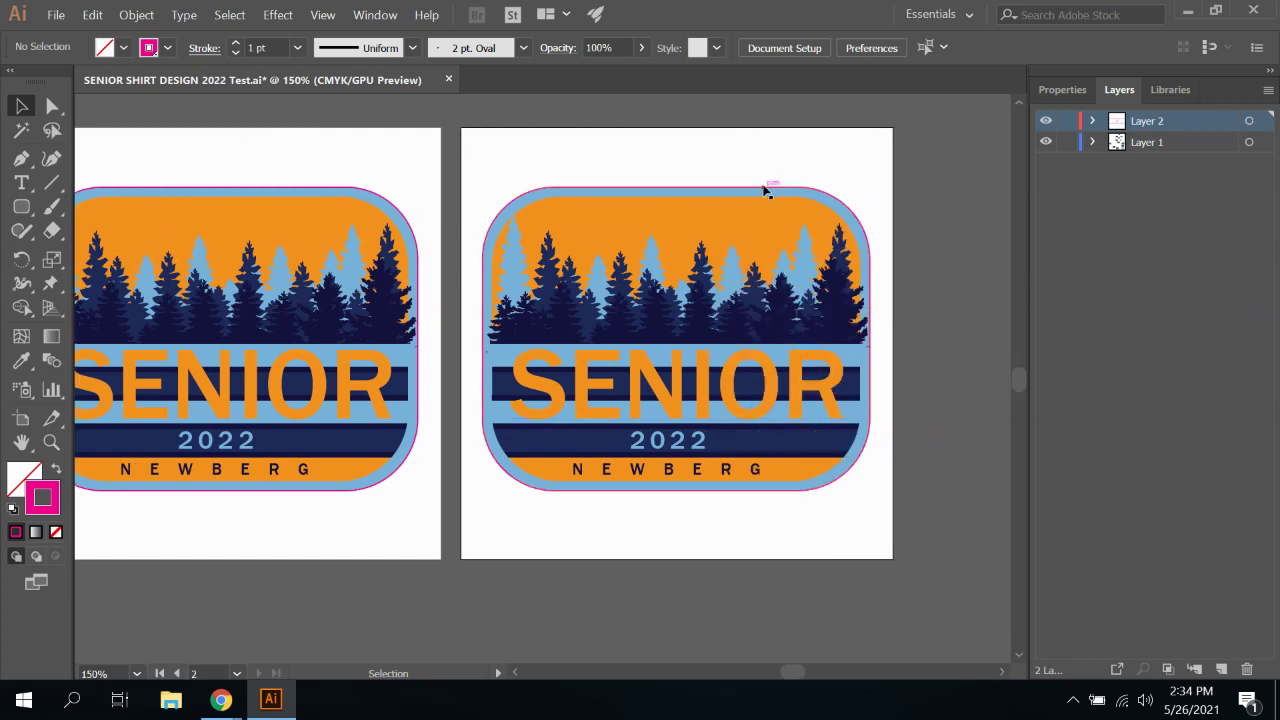
{"action": "left_click", "coordinate": [1067, 142]}
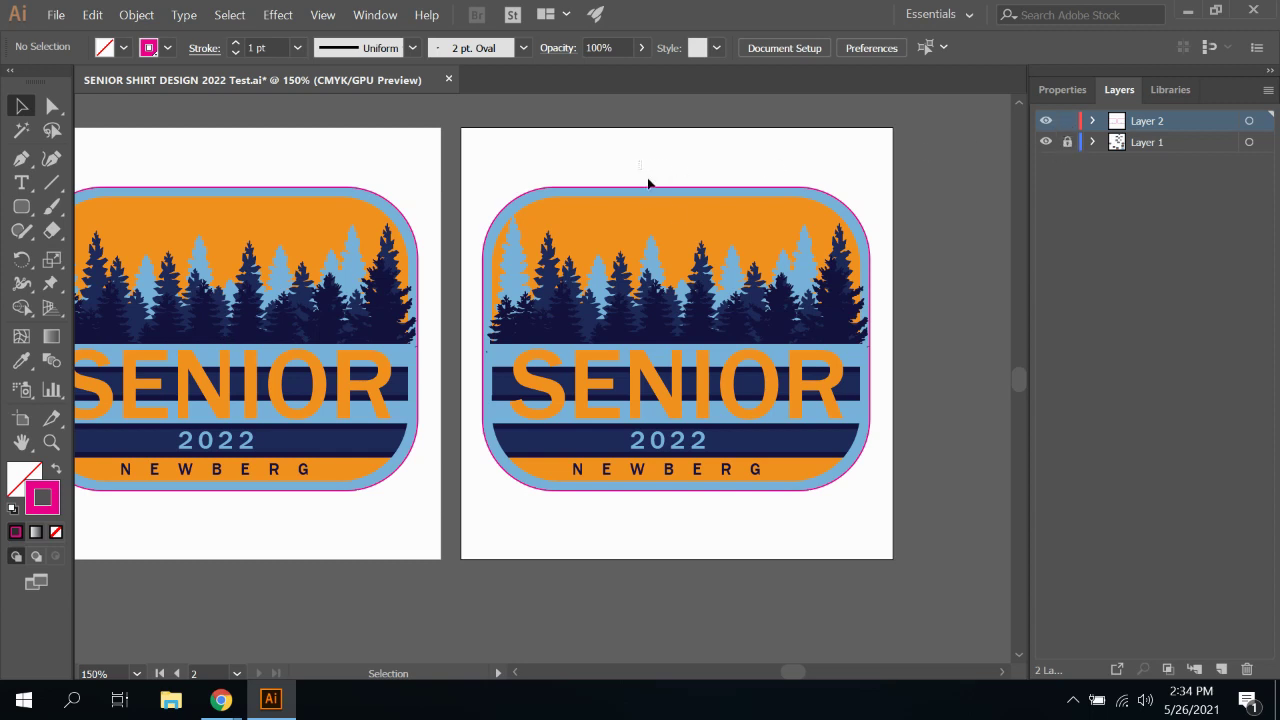
Set the stroke of the second-artboard badge outline to None
{"action": "left_click", "coordinate": [674, 214]}
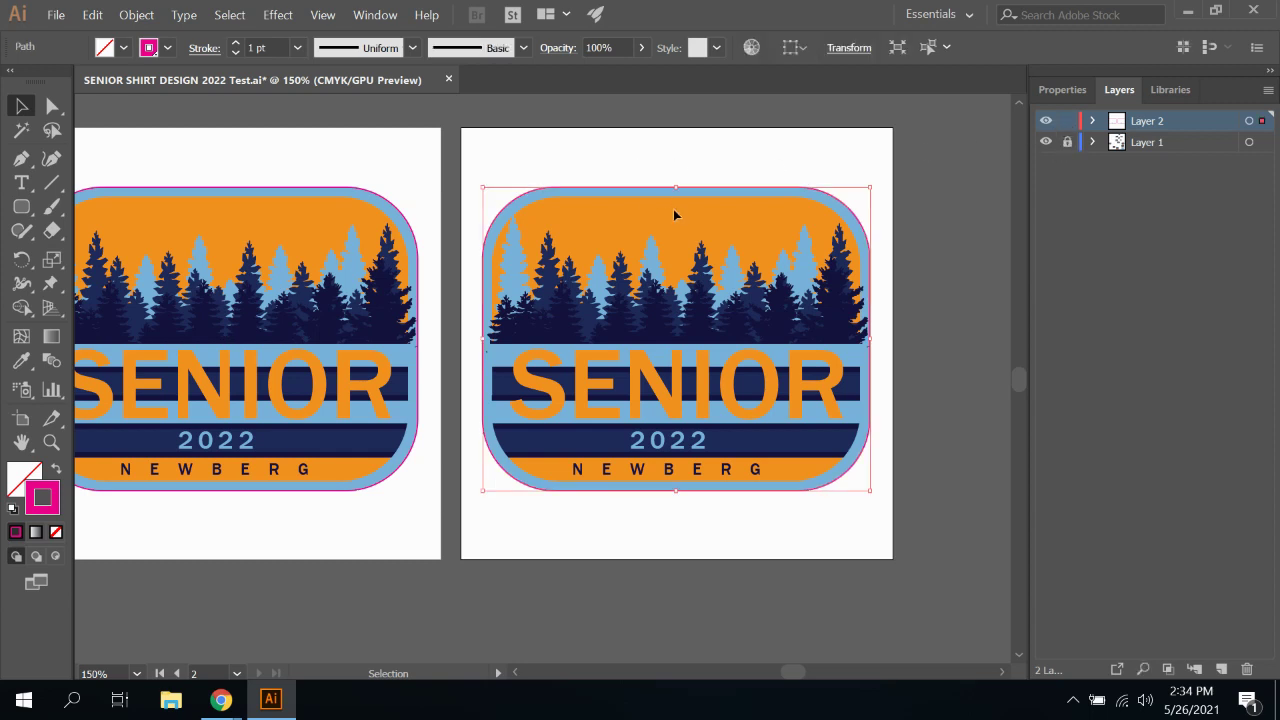
{"action": "left_click", "coordinate": [674, 214]}
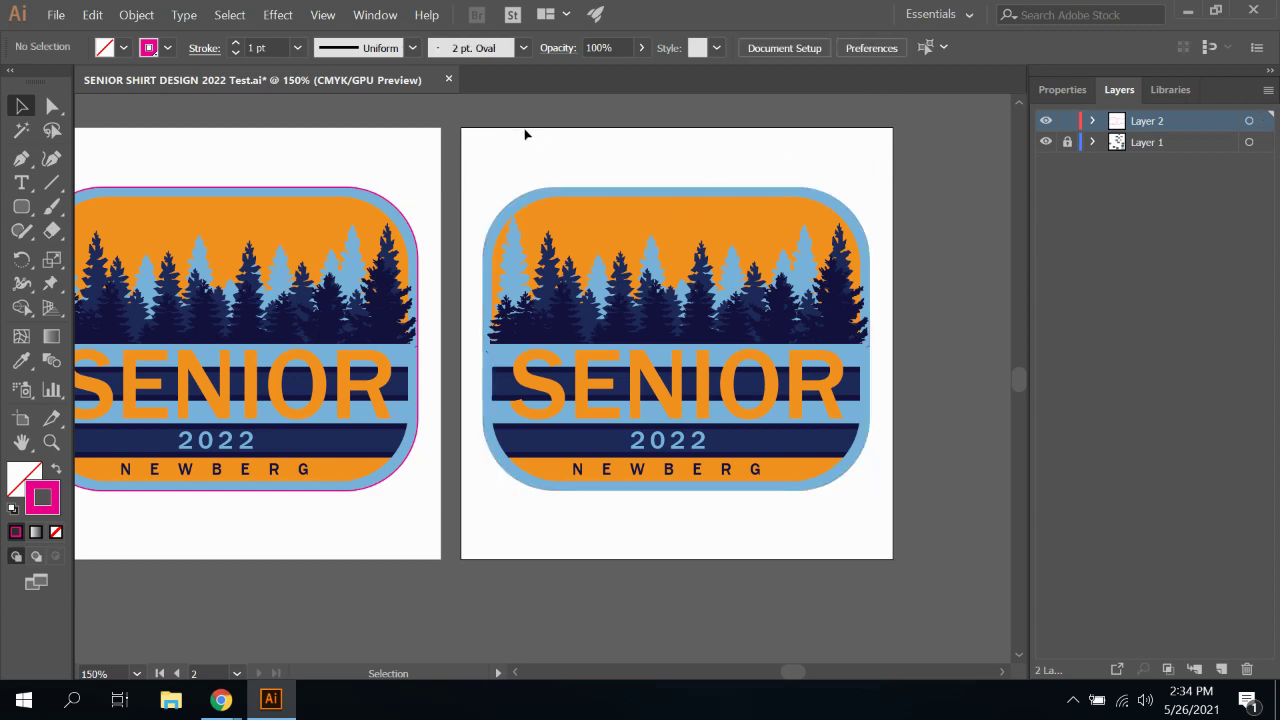
{"action": "left_click", "coordinate": [678, 188]}
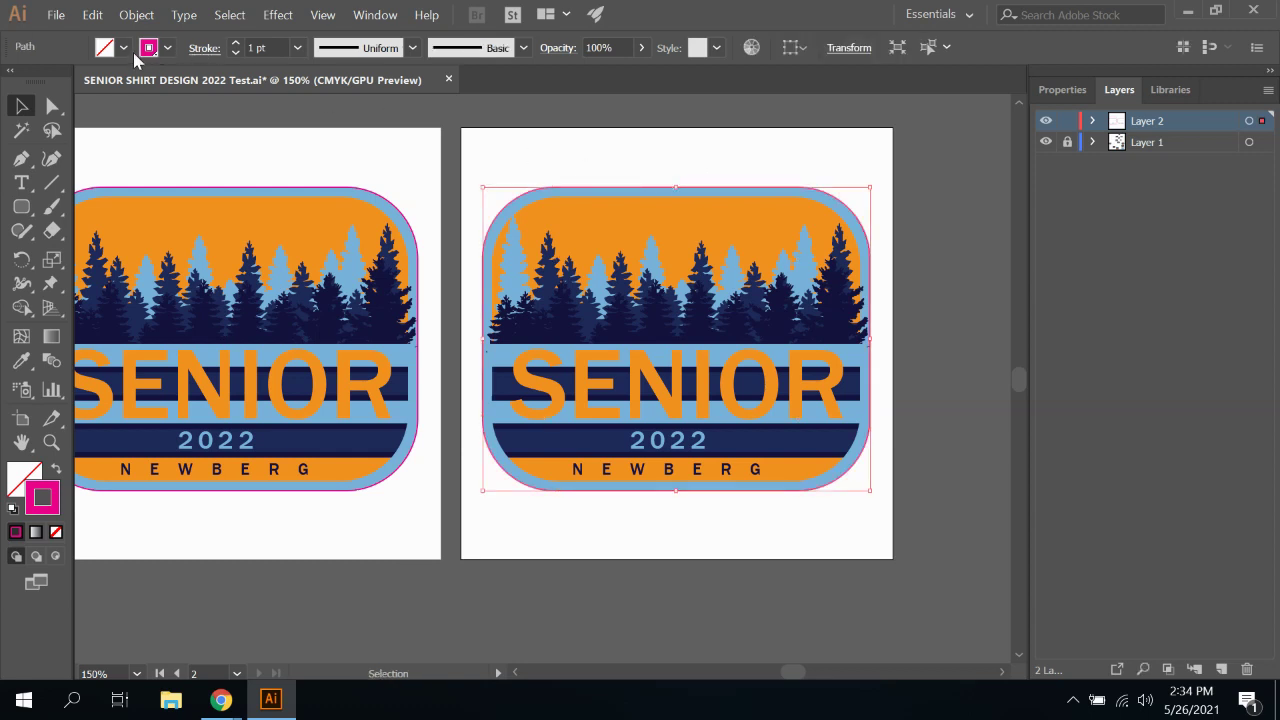
{"action": "left_click", "coordinate": [168, 50]}
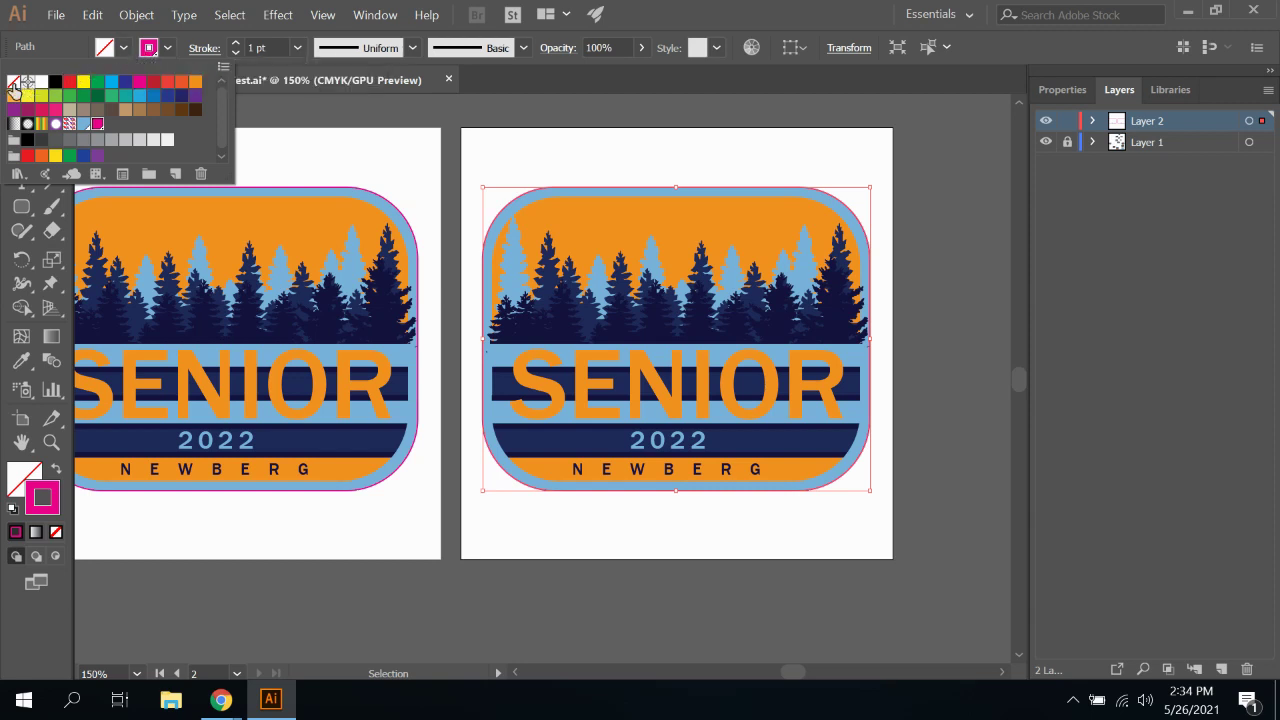
{"action": "left_click", "coordinate": [12, 84]}
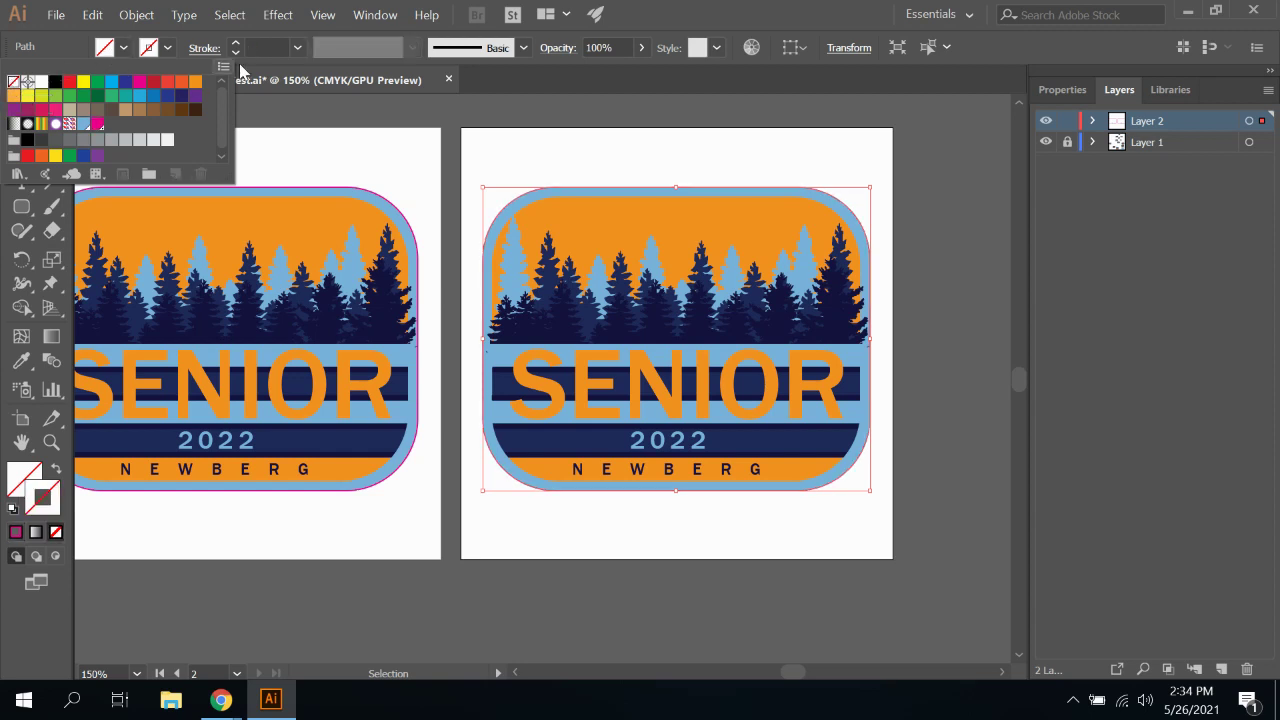
{"action": "left_click", "coordinate": [90, 20]}
Offset the badge copy's path outward by 0.2 in
{"action": "left_click", "coordinate": [133, 15]}
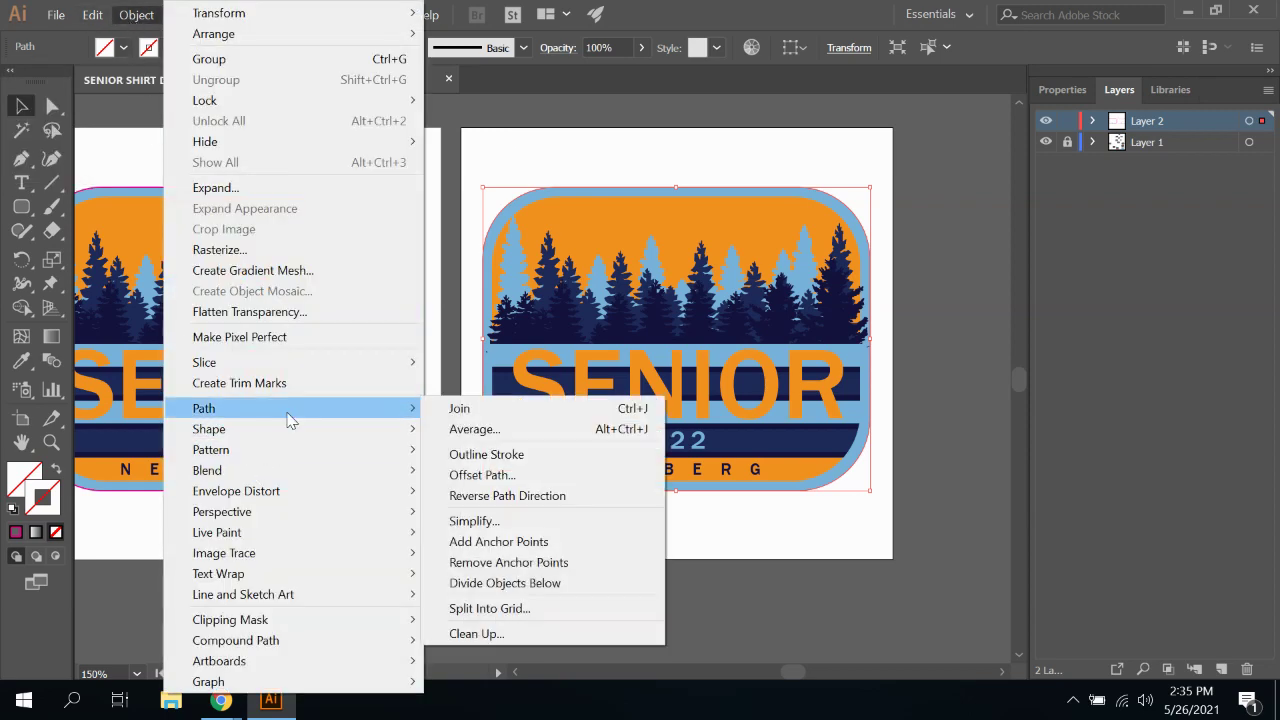
{"action": "mouse_move", "coordinate": [204, 408]}
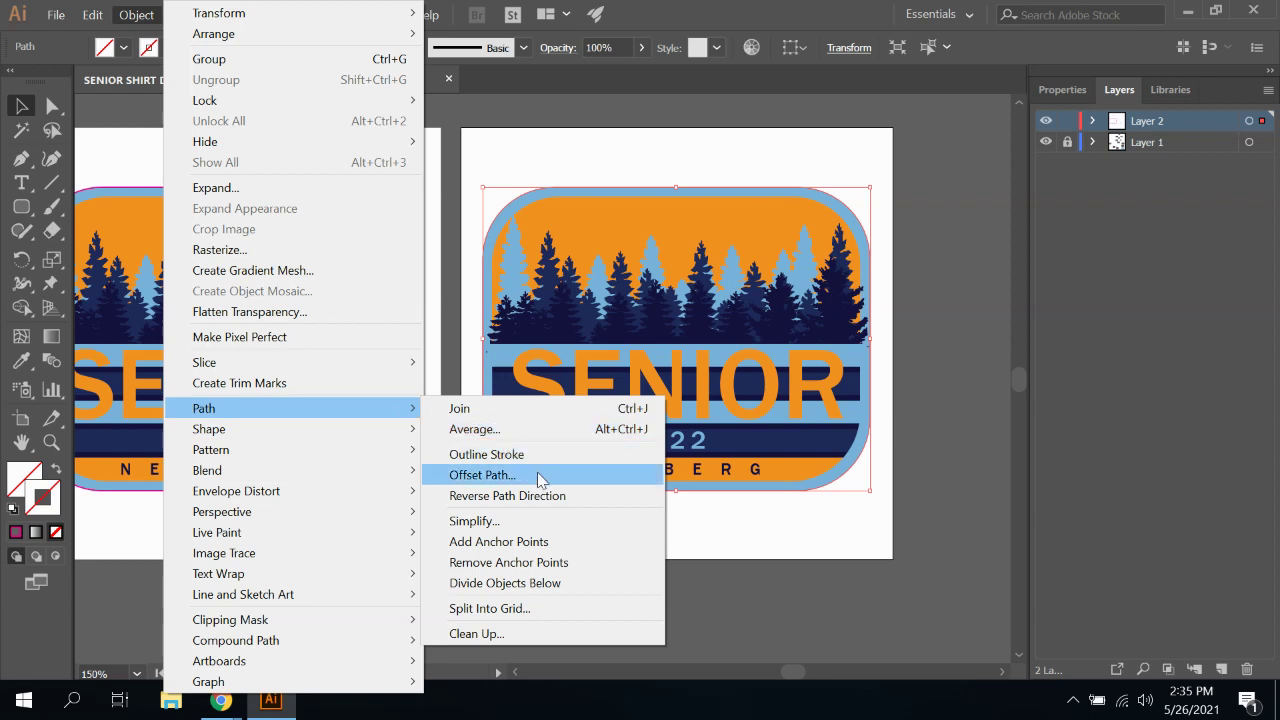
{"action": "left_click", "coordinate": [537, 477]}
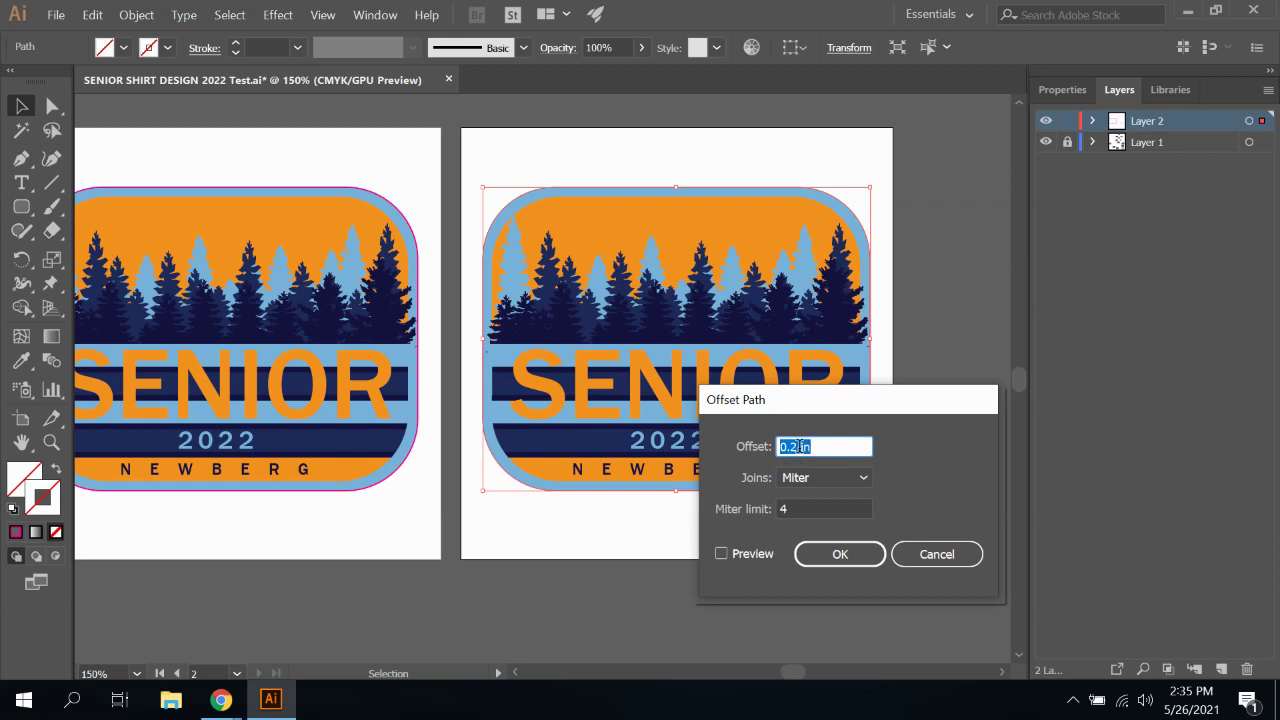
{"action": "left_click", "coordinate": [721, 554]}
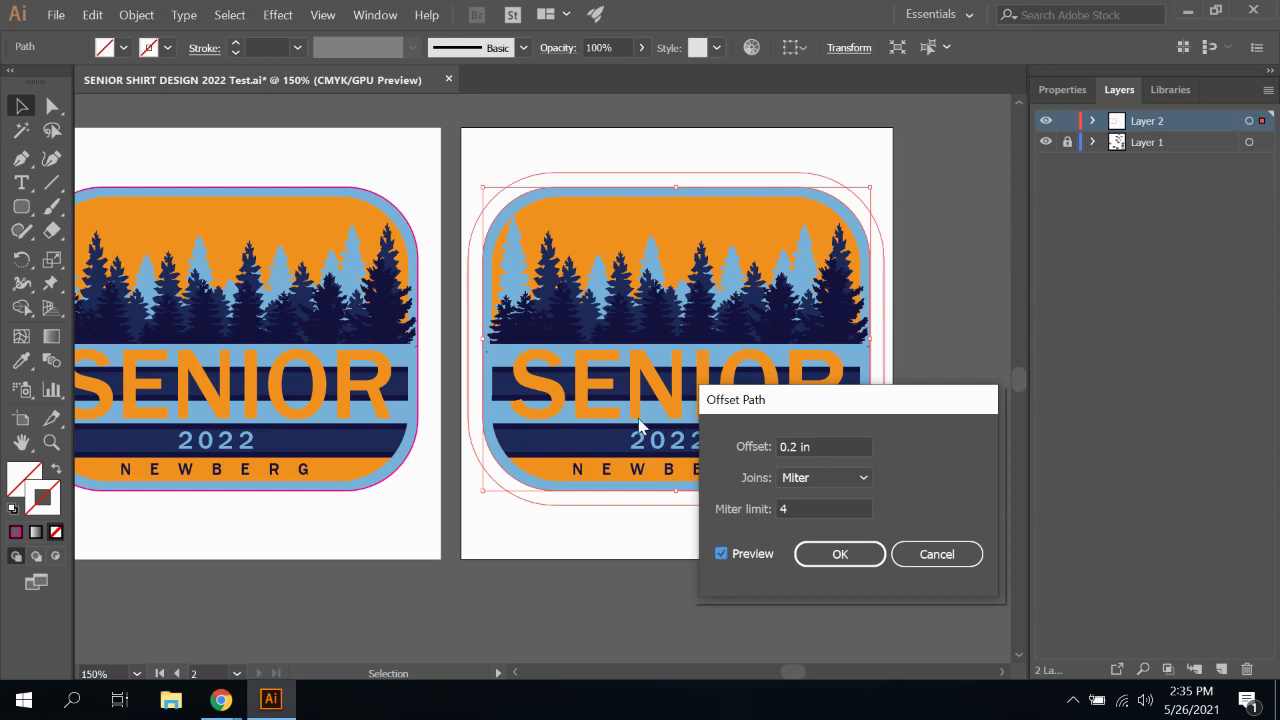
{"action": "left_click", "coordinate": [841, 555]}
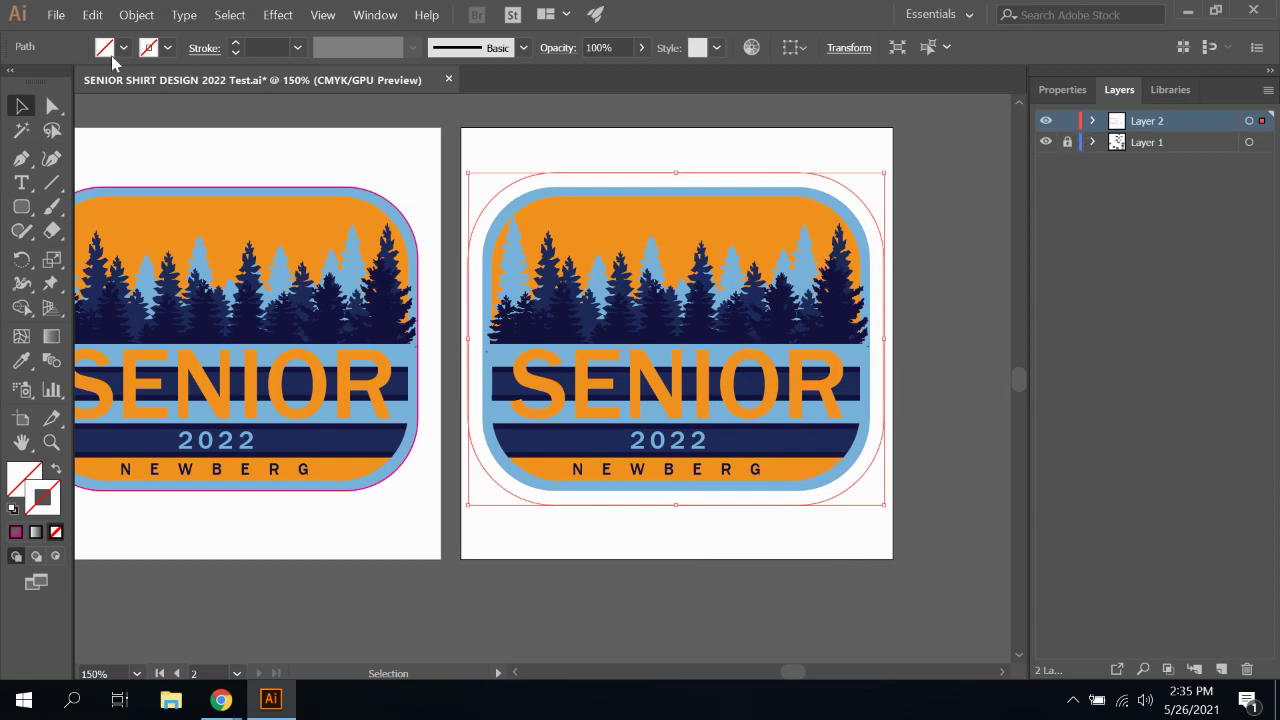
{"action": "left_click", "coordinate": [167, 47]}
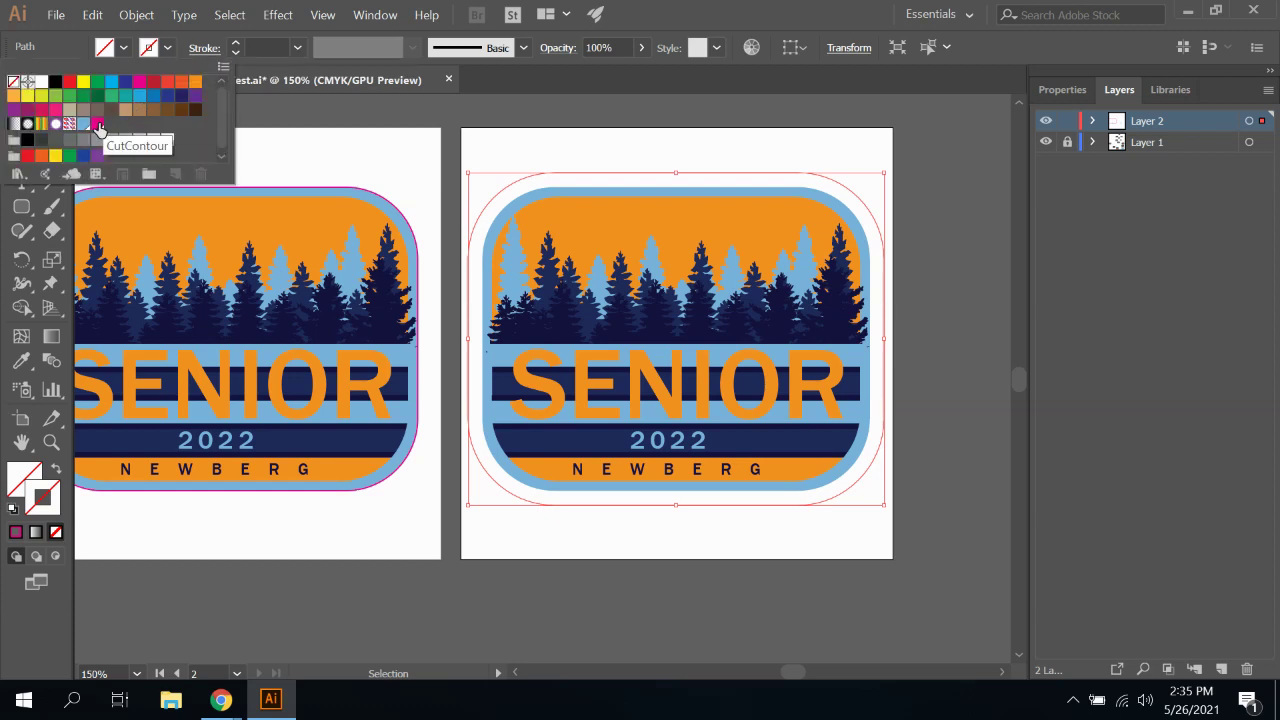
Stroke the 0.2 in offset outline with CutContour and deselect to check it
{"action": "left_click", "coordinate": [98, 125]}
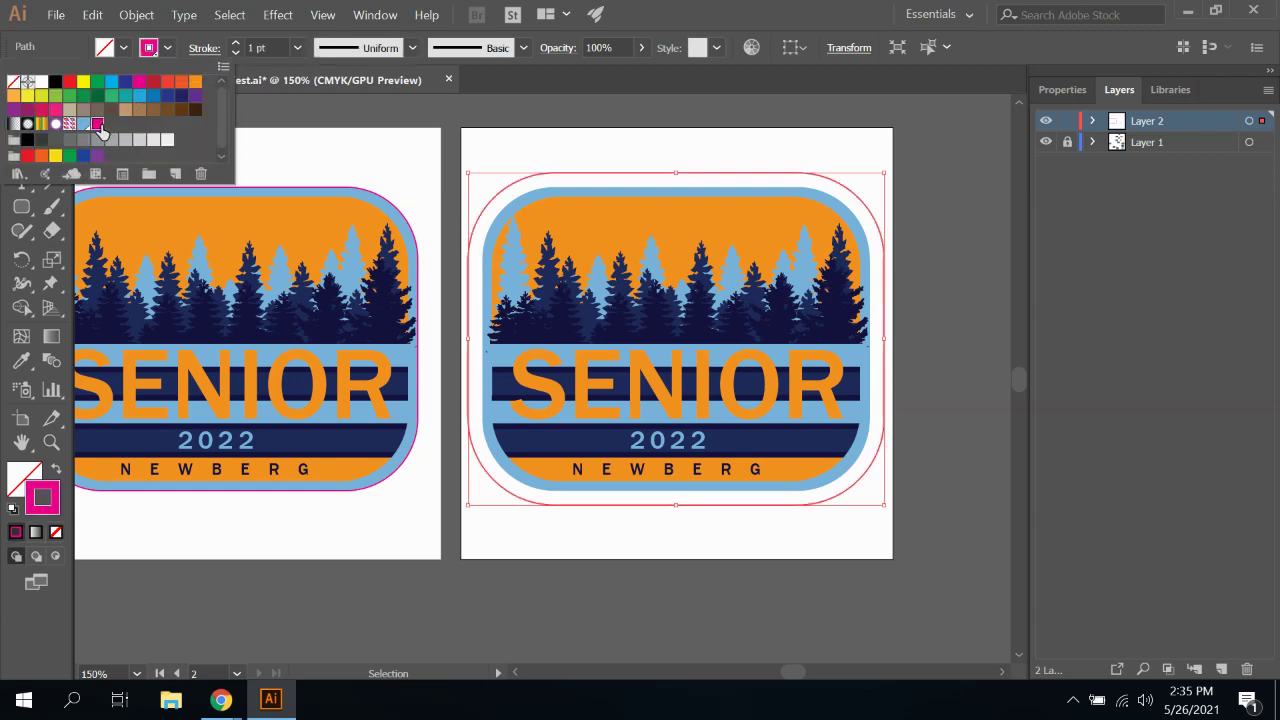
{"action": "left_click", "coordinate": [584, 147]}
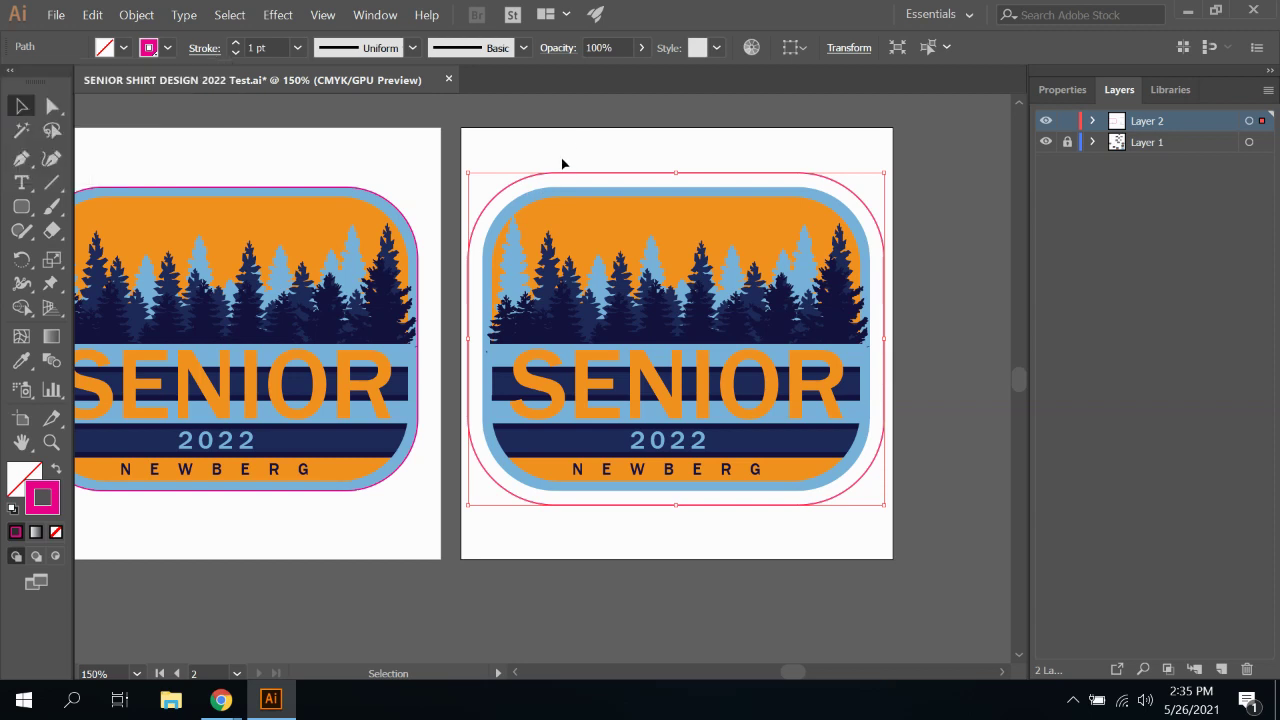
{"action": "left_click", "coordinate": [354, 189]}
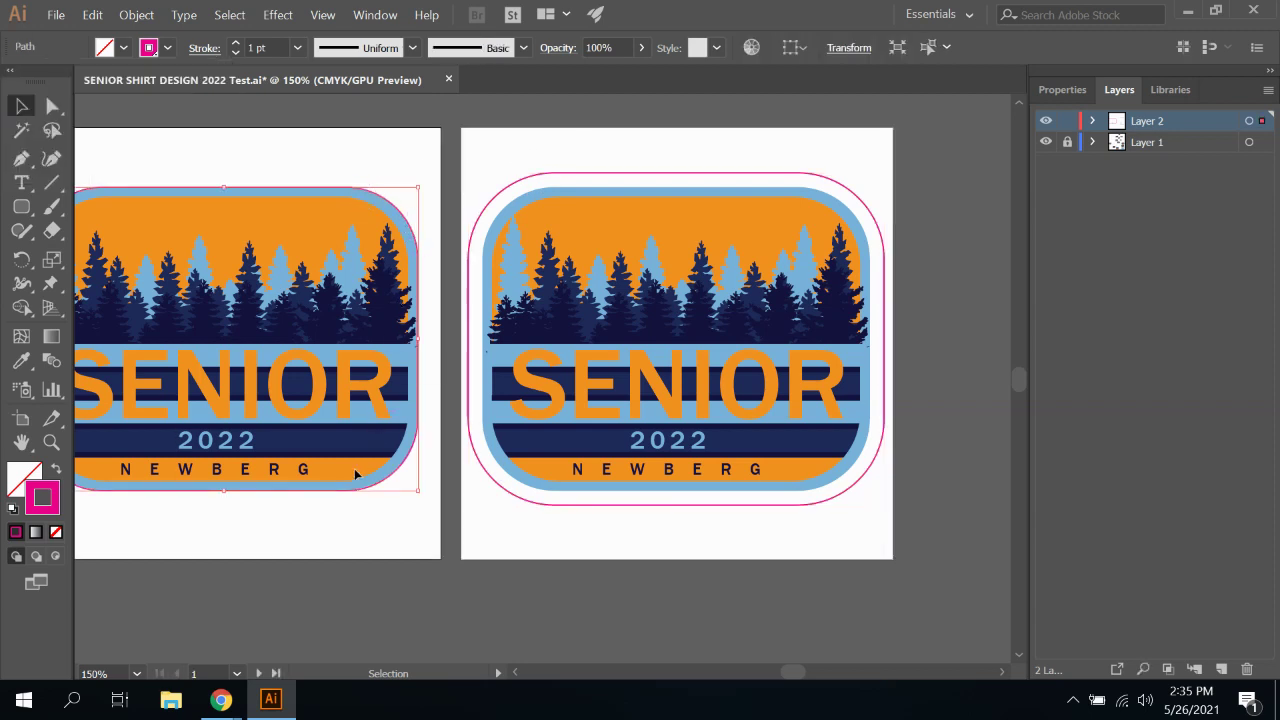
{"action": "left_click", "coordinate": [618, 151]}
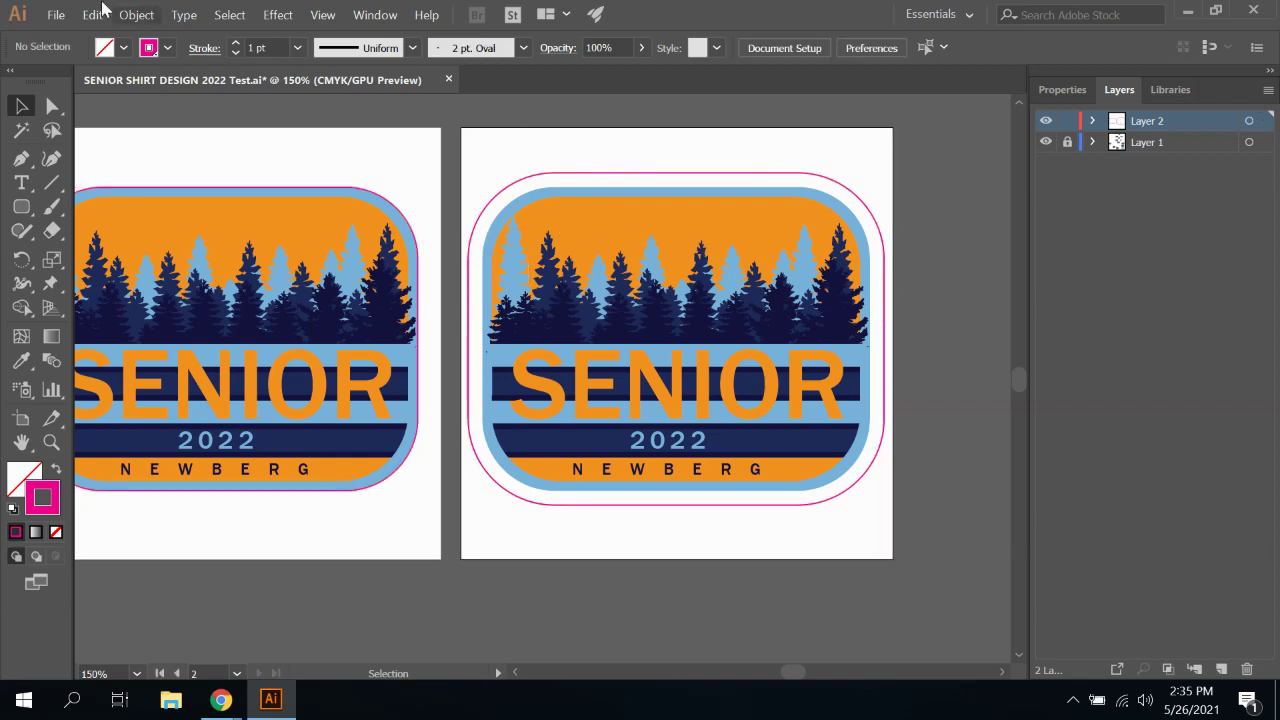
Start Save As with Adobe PDF as the file format
{"action": "left_click", "coordinate": [55, 18]}
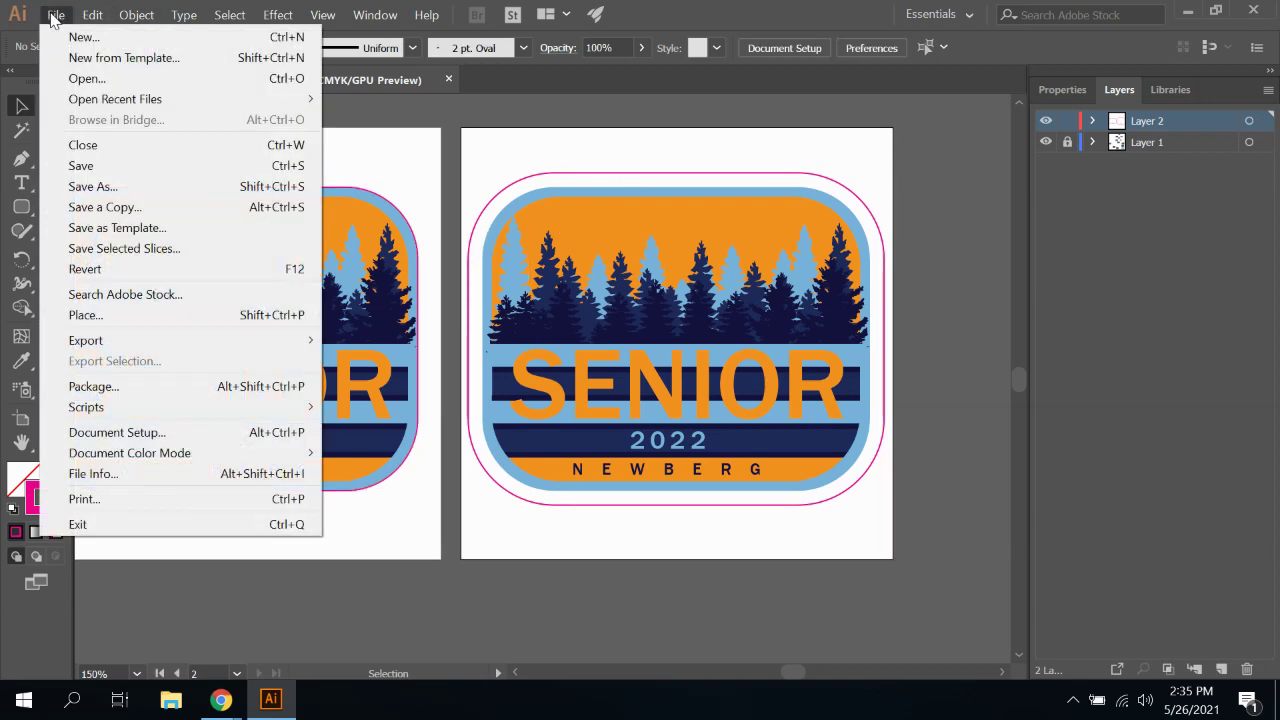
{"action": "left_click", "coordinate": [133, 189]}
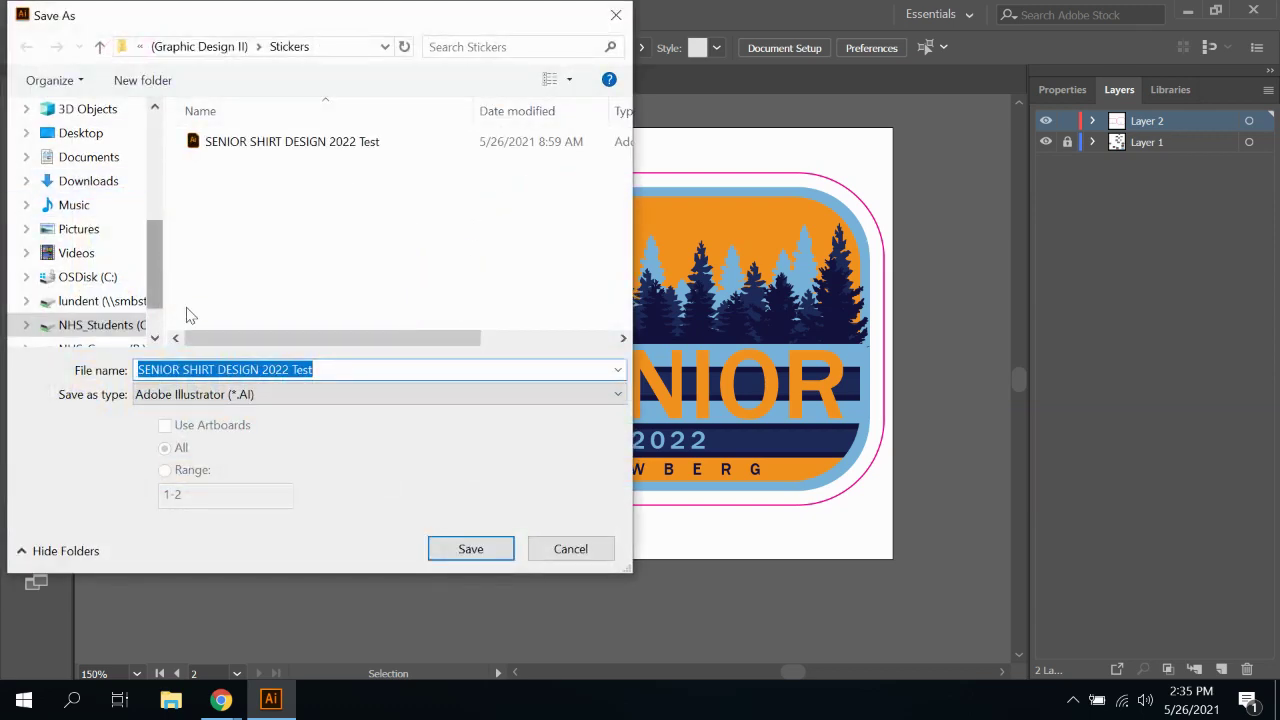
{"action": "left_click", "coordinate": [612, 396]}
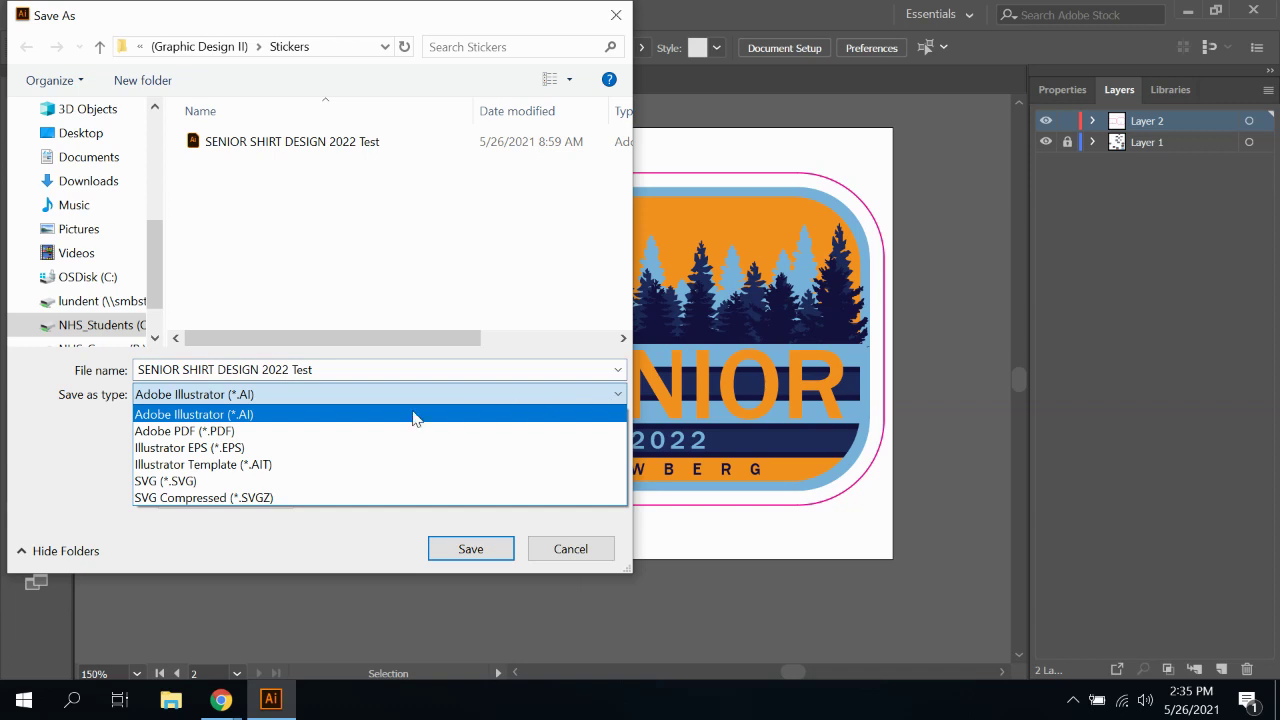
{"action": "left_click", "coordinate": [205, 431]}
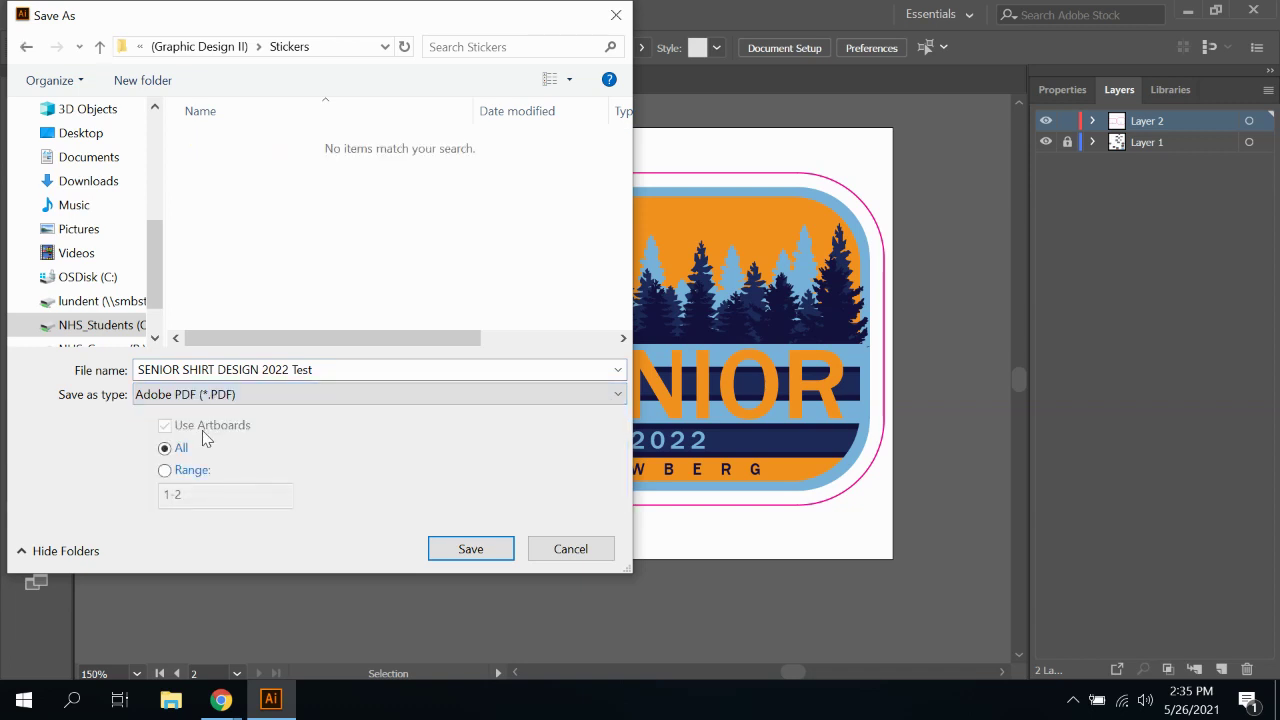
{"action": "scroll", "coordinate": [155, 270], "scroll_direction": "down", "scroll_amount": 1}
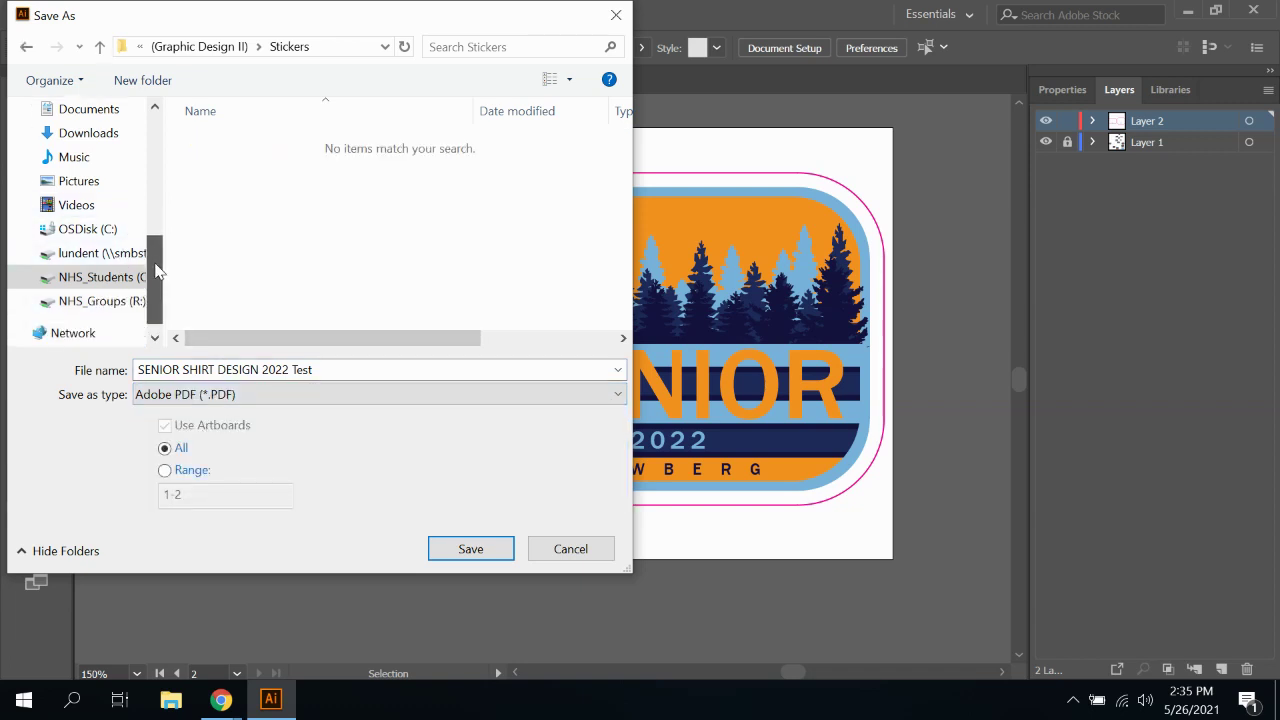
{"action": "scroll", "coordinate": [155, 272], "scroll_direction": "down", "scroll_amount": 1}
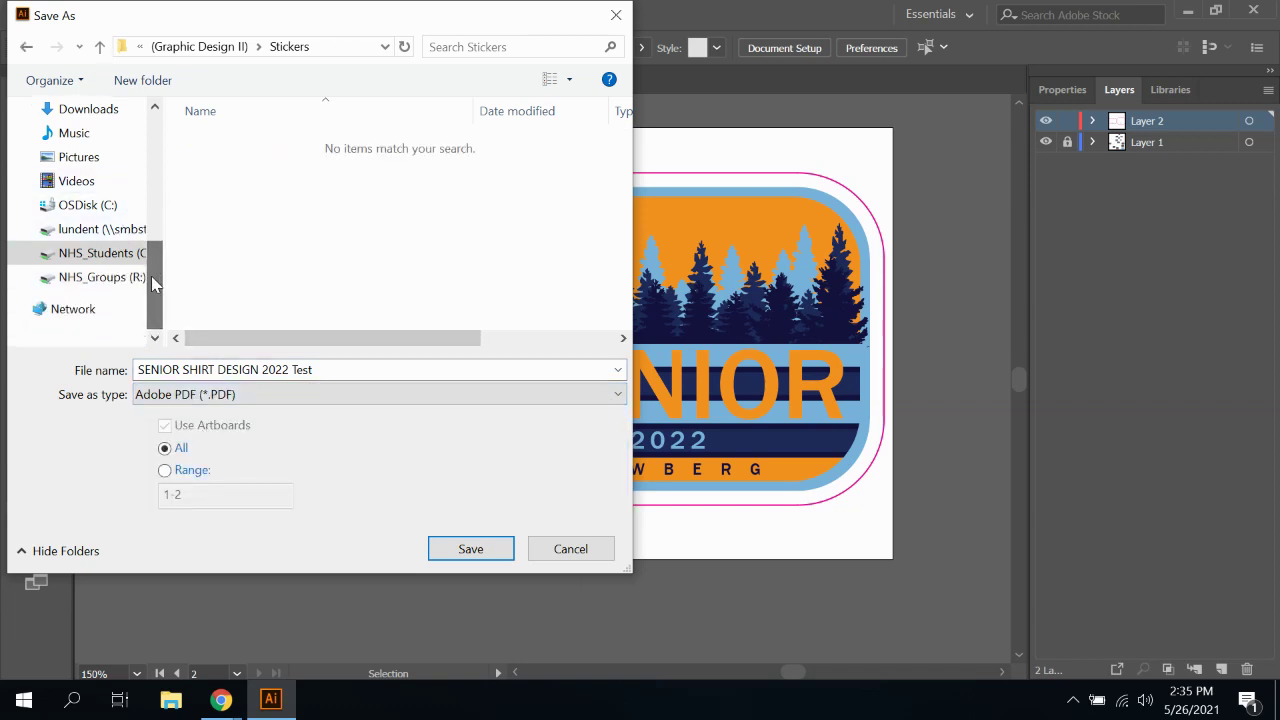
Save the PDF into NHS_Students > Graphic Design II > Stickers, then switch to Chrome
{"action": "left_click", "coordinate": [97, 257]}
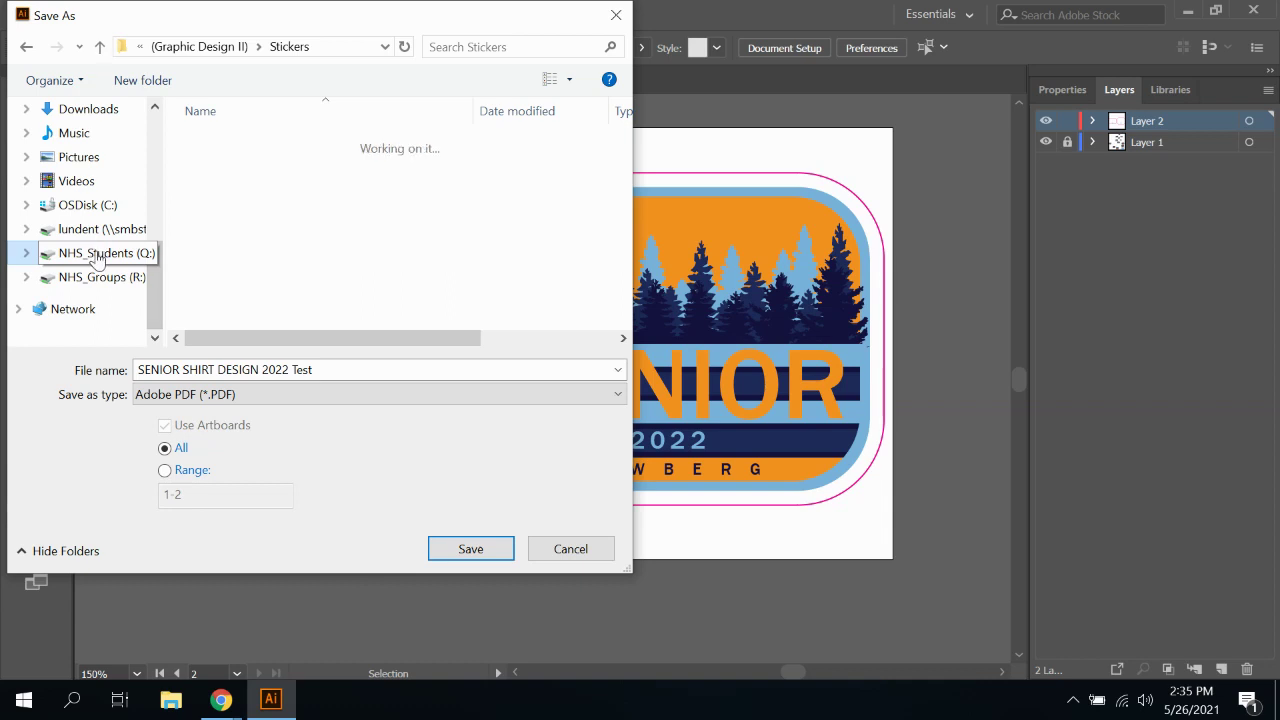
{"action": "scroll", "coordinate": [257, 297], "scroll_direction": "down", "scroll_amount": 1}
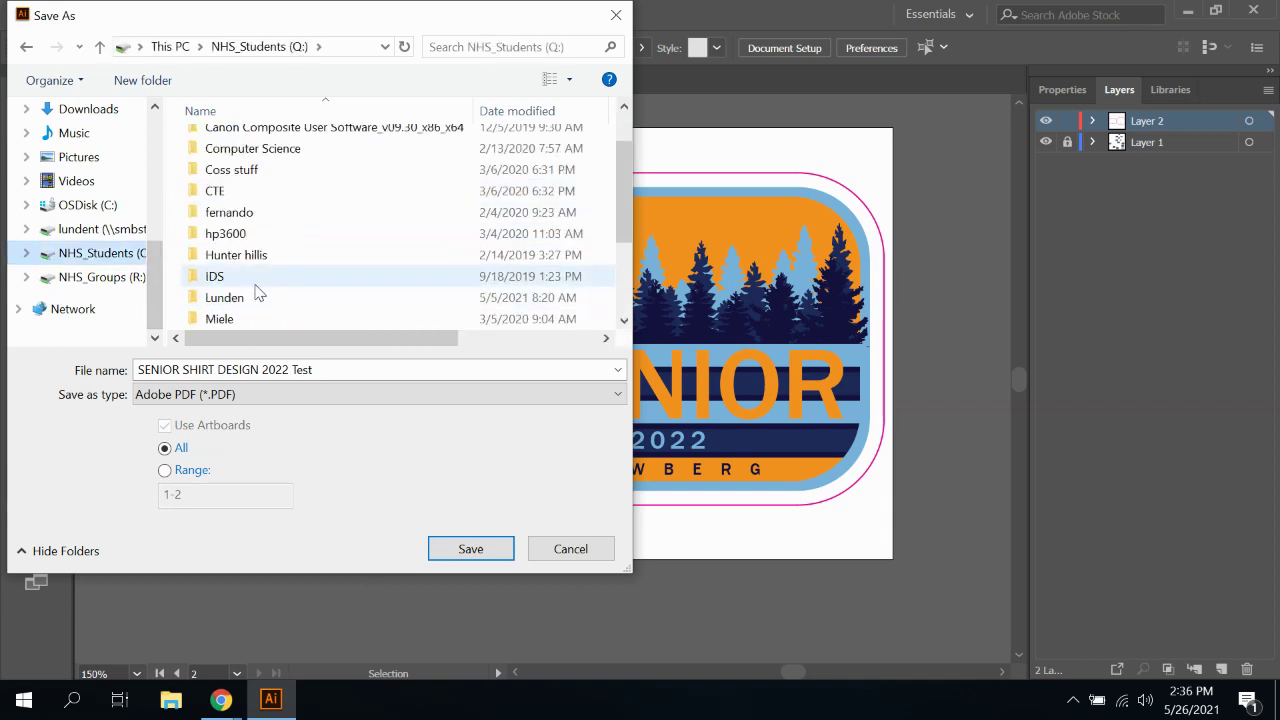
{"action": "double_click", "coordinate": [251, 300]}
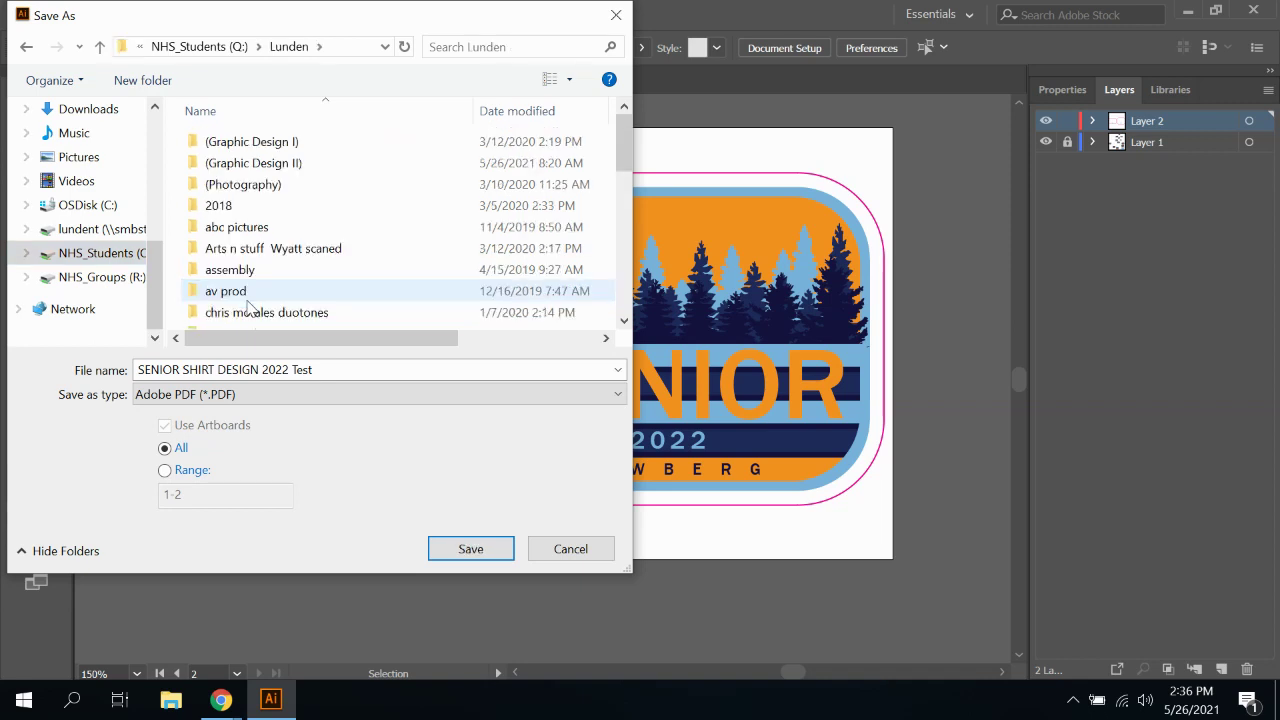
{"action": "double_click", "coordinate": [277, 167]}
{"action": "scroll", "coordinate": [283, 225], "scroll_direction": "down", "scroll_amount": 2}
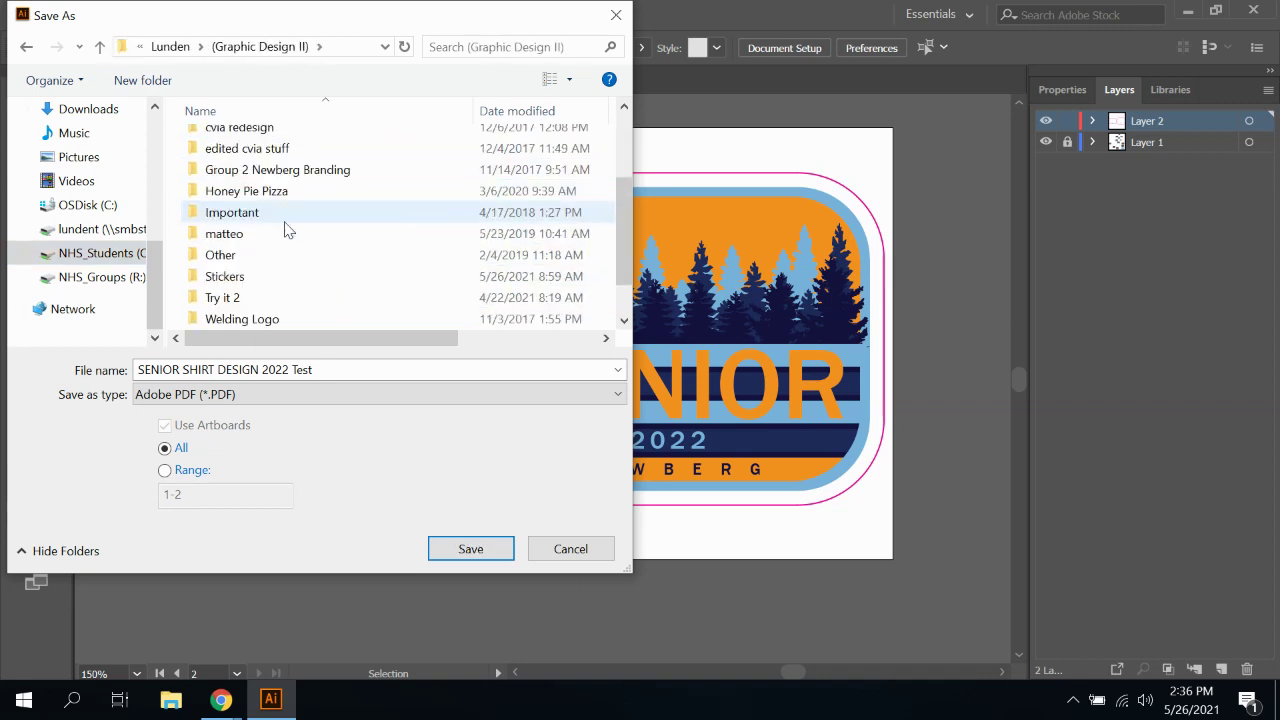
{"action": "scroll", "coordinate": [283, 225], "scroll_direction": "down", "scroll_amount": 1}
{"action": "left_click", "coordinate": [240, 238]}
{"action": "double_click", "coordinate": [240, 238]}
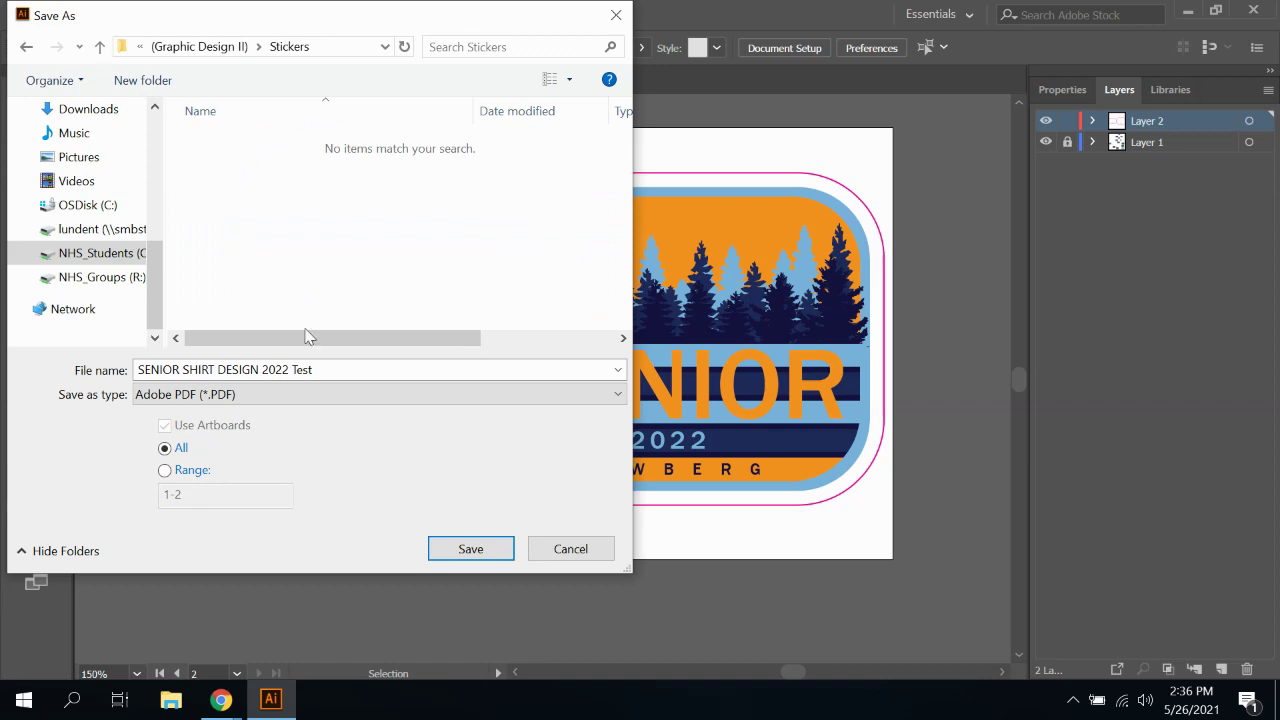
{"action": "left_click", "coordinate": [474, 550]}
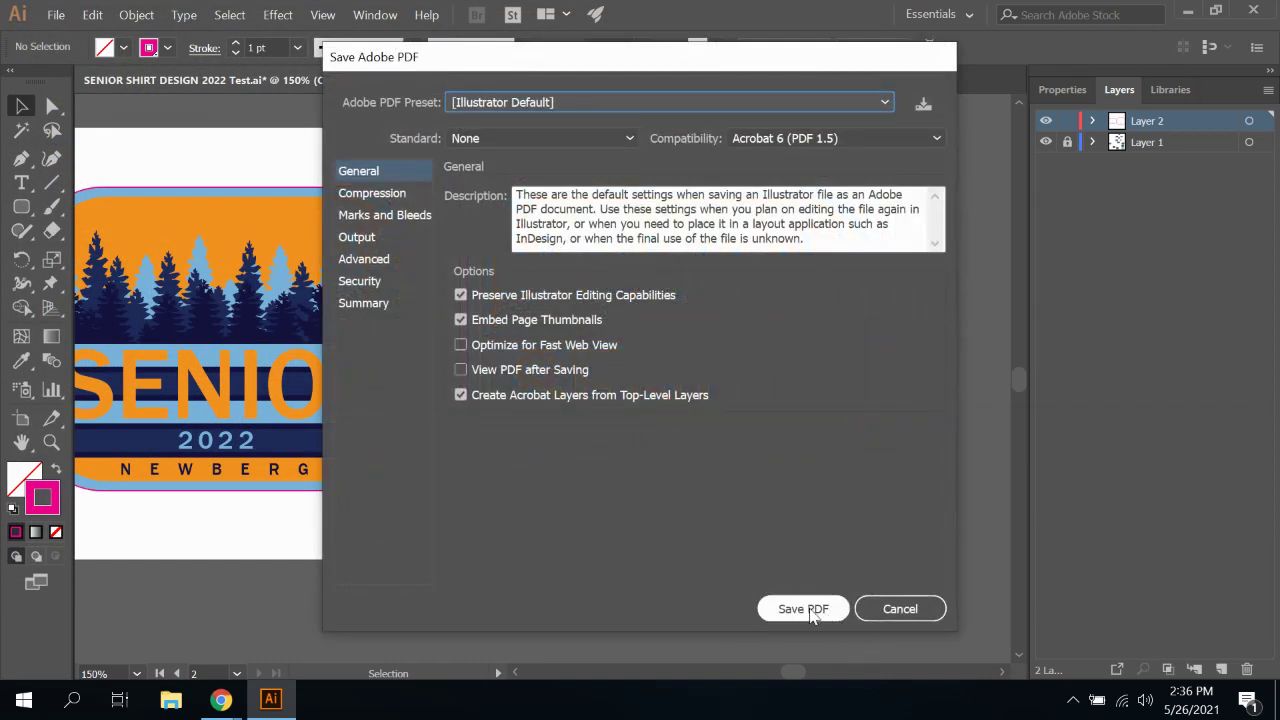
{"action": "left_click", "coordinate": [809, 608]}
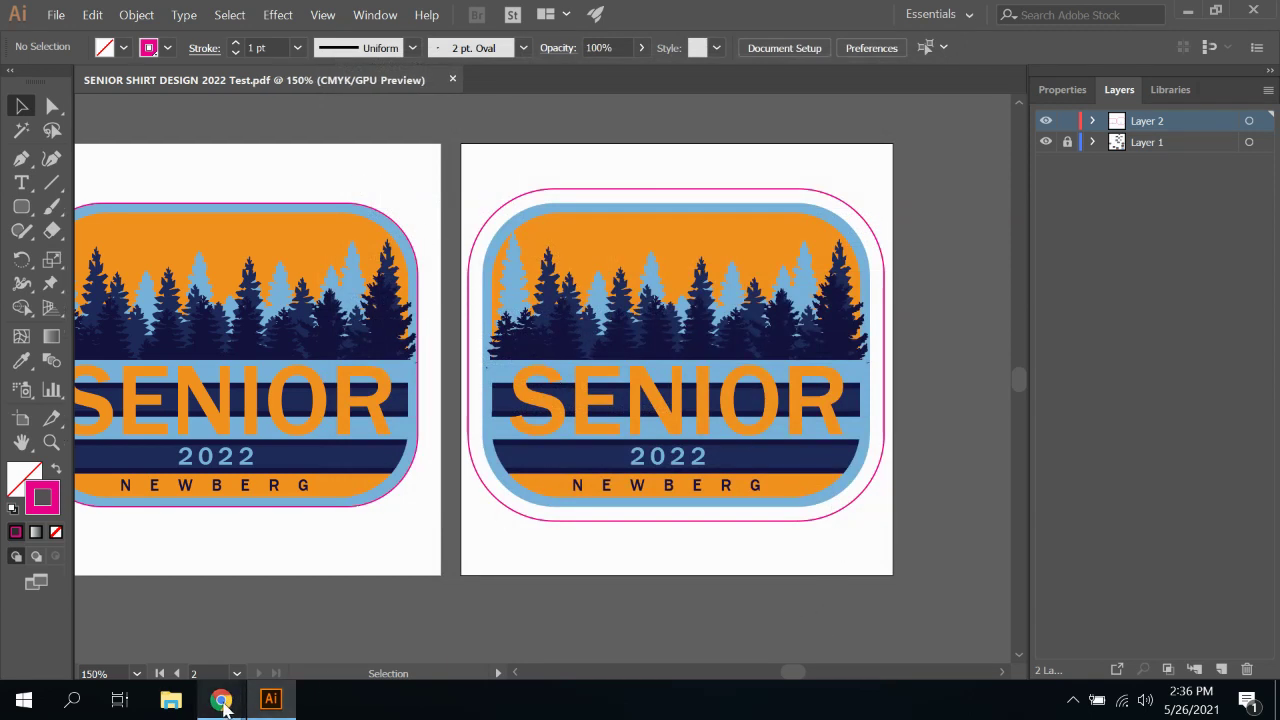
{"action": "left_click", "coordinate": [220, 648]}
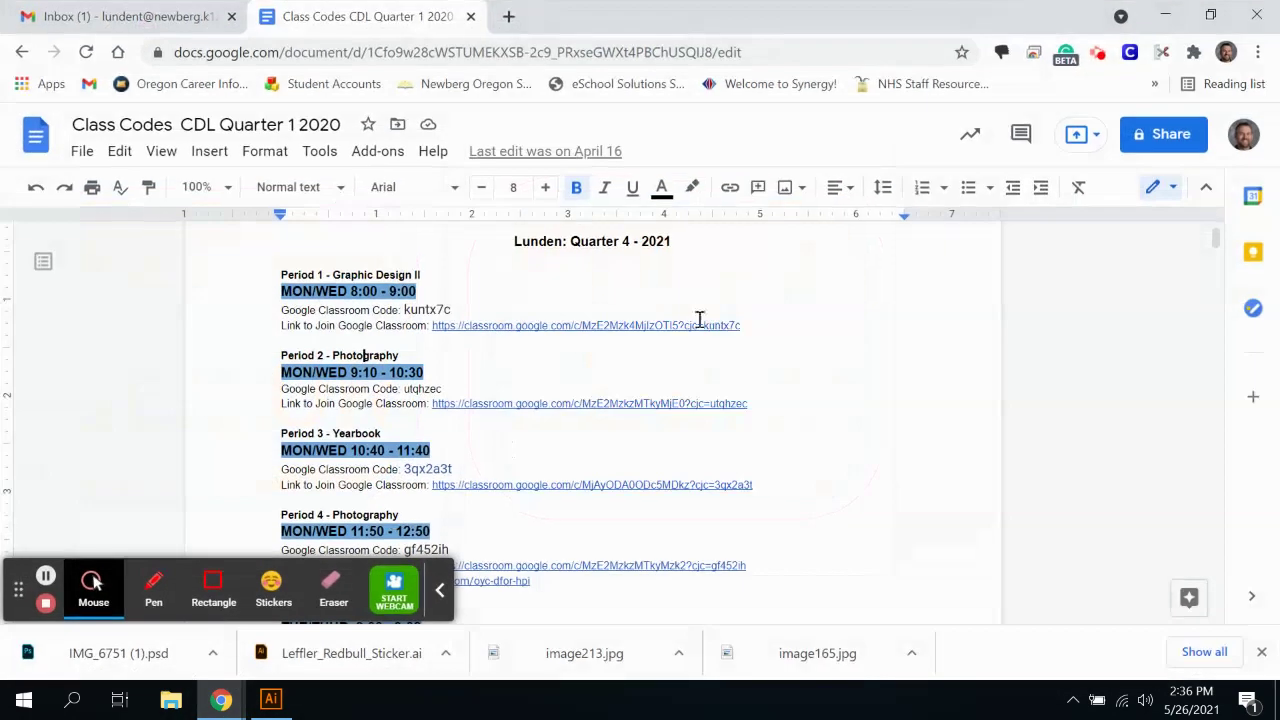